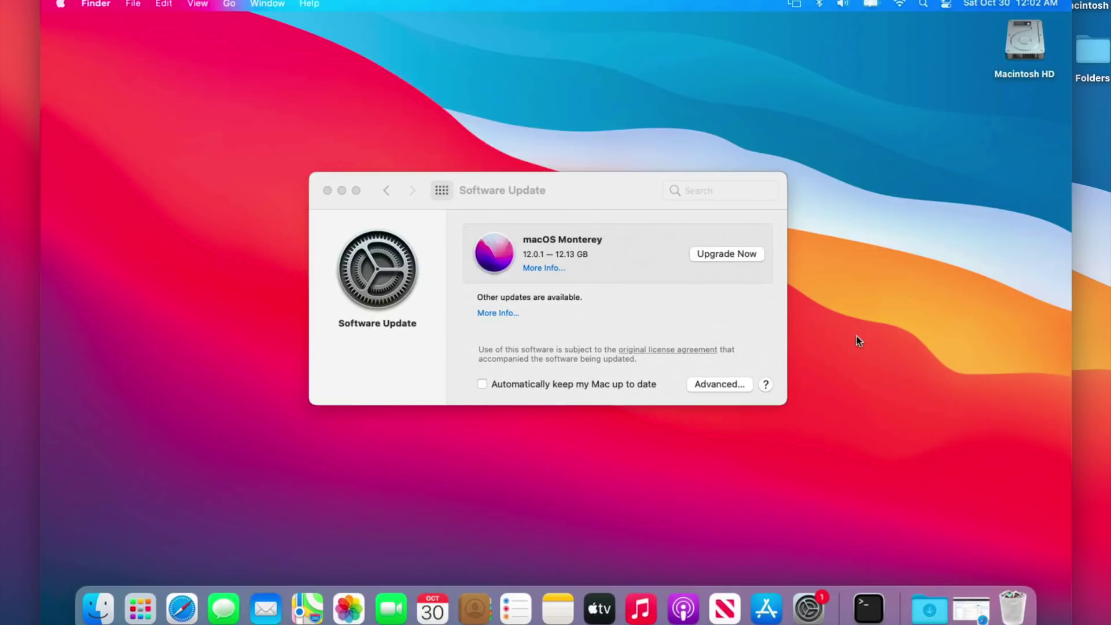
Step: Launch OpenCore-Patcher from Macintosh HD > Applications
click(581, 272)
double_click(1018, 41)
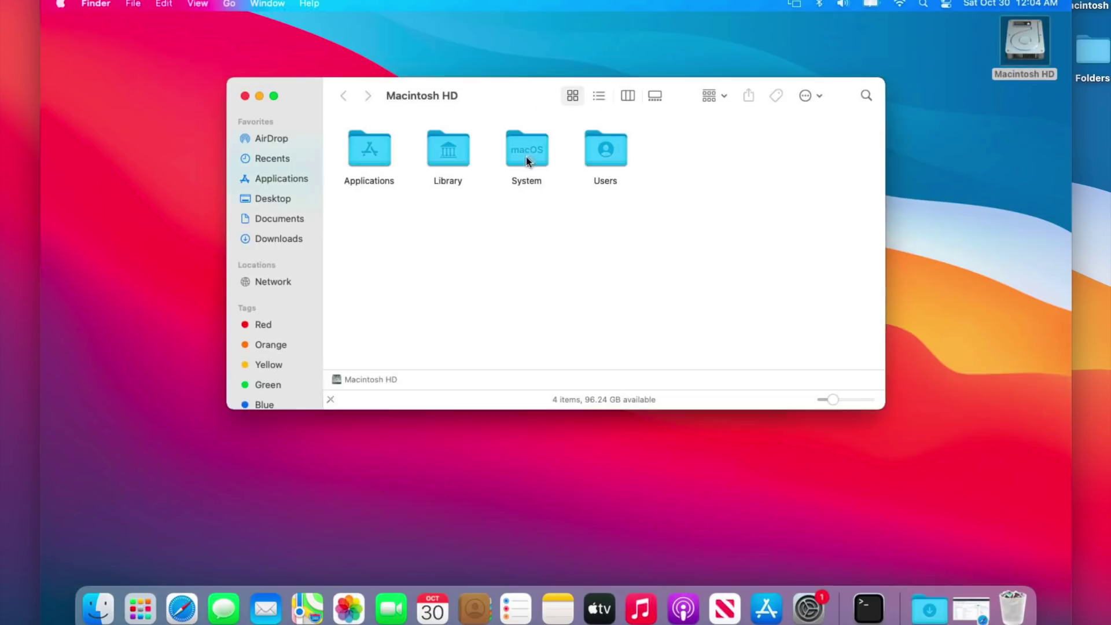
double_click(375, 152)
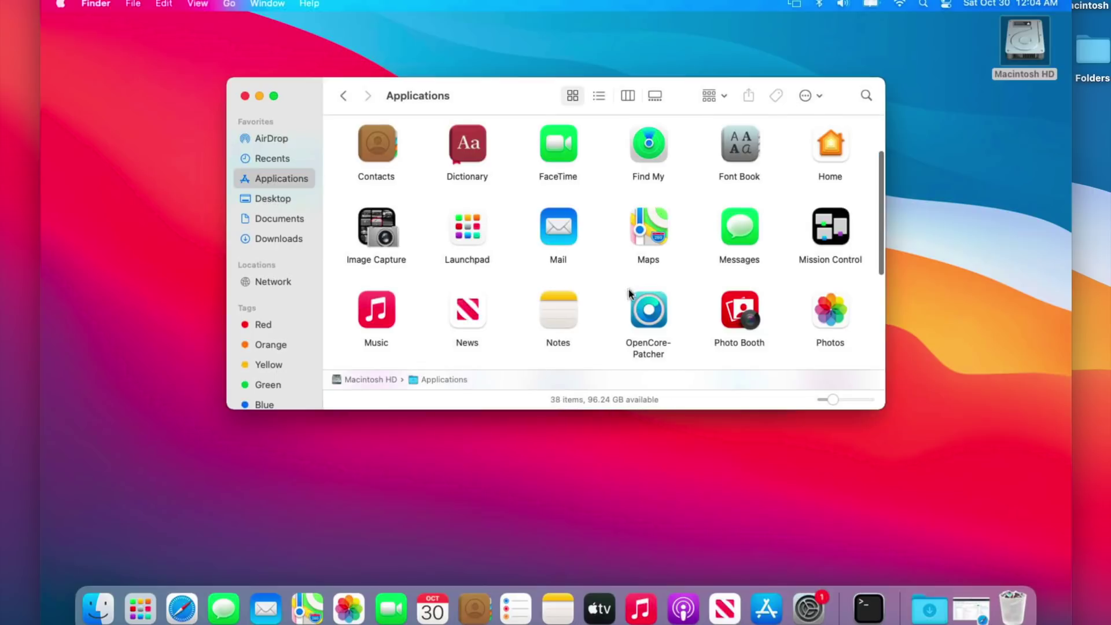
click(642, 313)
double_click(641, 314)
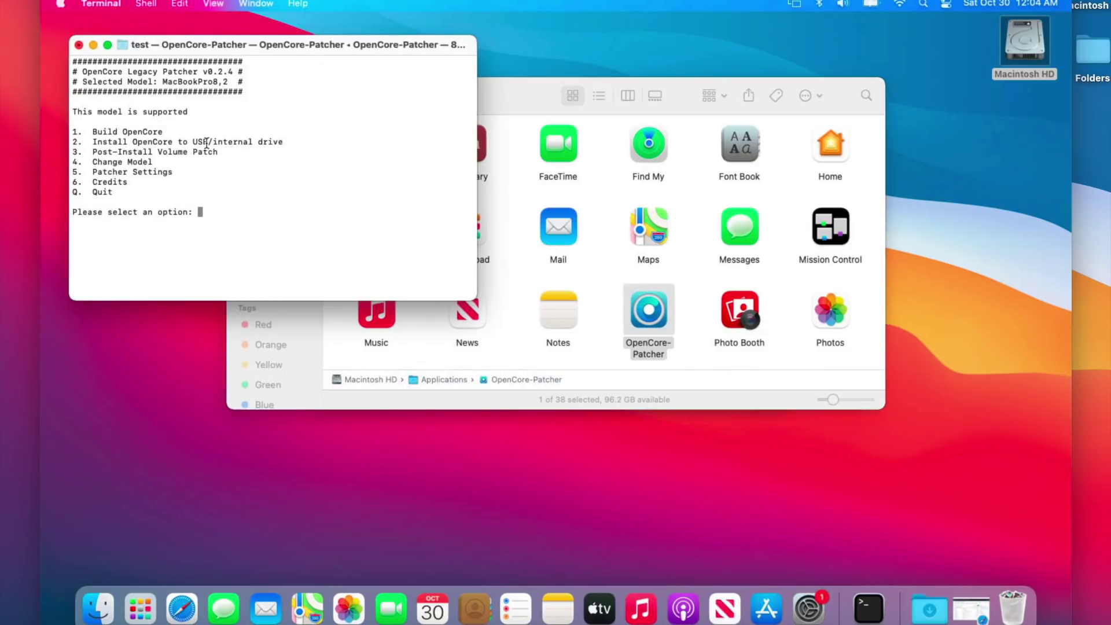
Step: Enlarge the Terminal text with Cmd+Plus and check the v0.2.4 version number
key(super+plus)
key(super+plus)
key(super+plus)
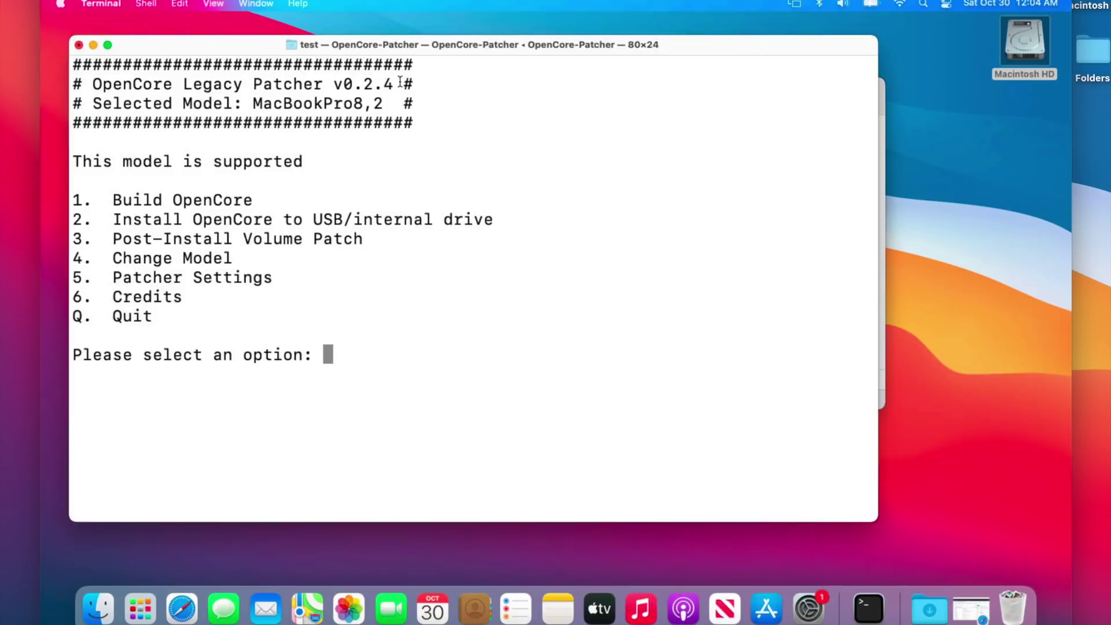
drag(397, 84, 327, 87)
click(330, 112)
Step: From the OpenCore-Legacy-Patcher GitHub page, download OpenCore-Patcher-TUI.app.zip from release 0.3.1
click(182, 608)
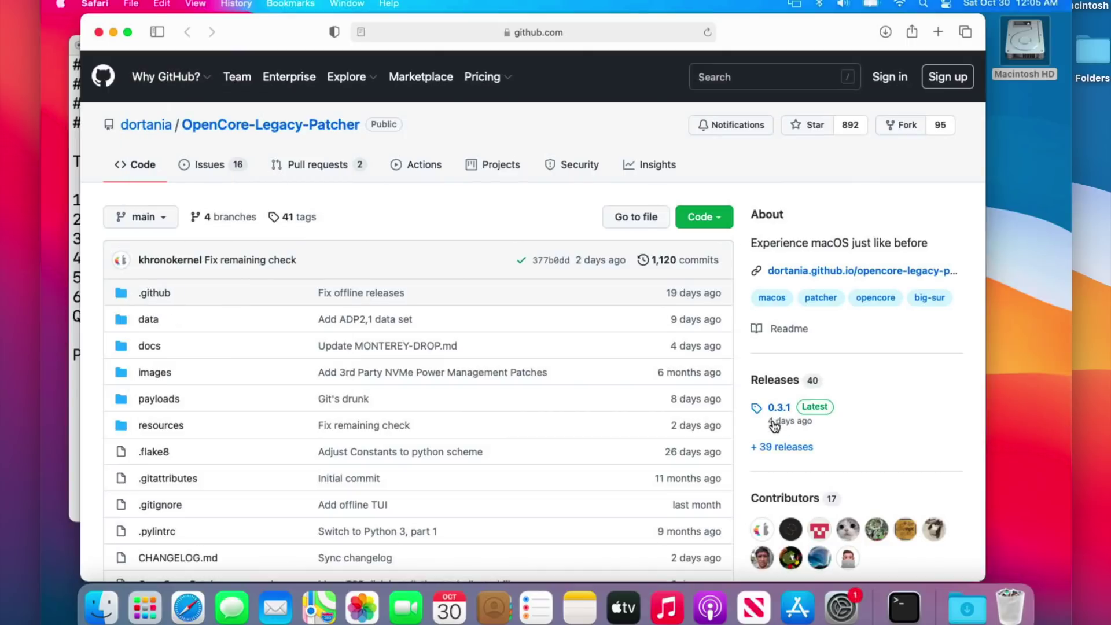
mouse_move(776, 425)
click(779, 408)
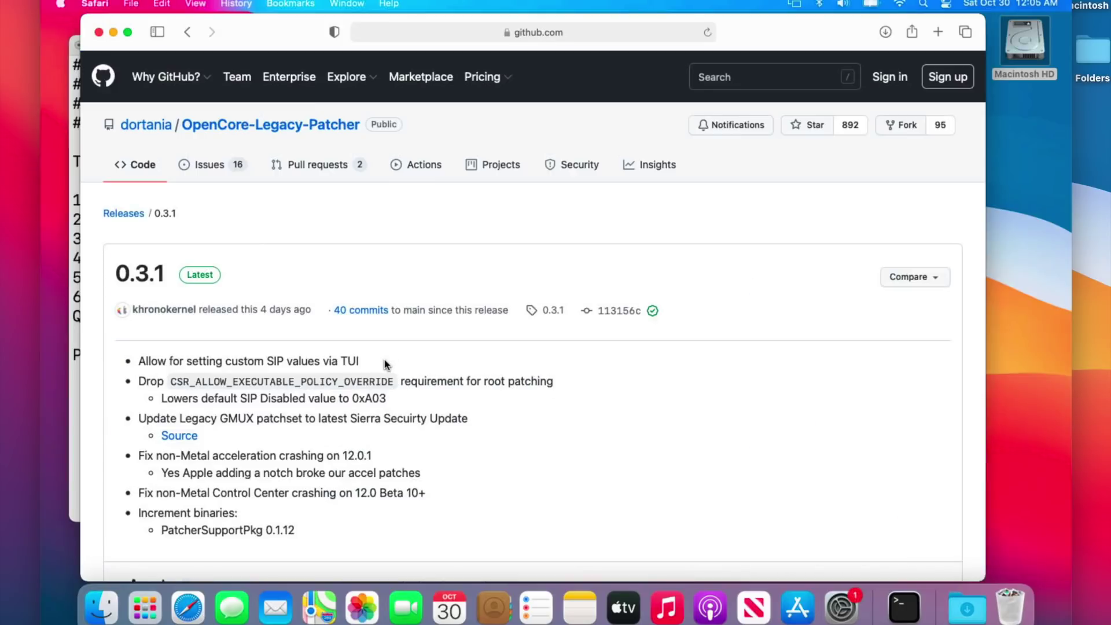
scroll(385, 359, down, 10)
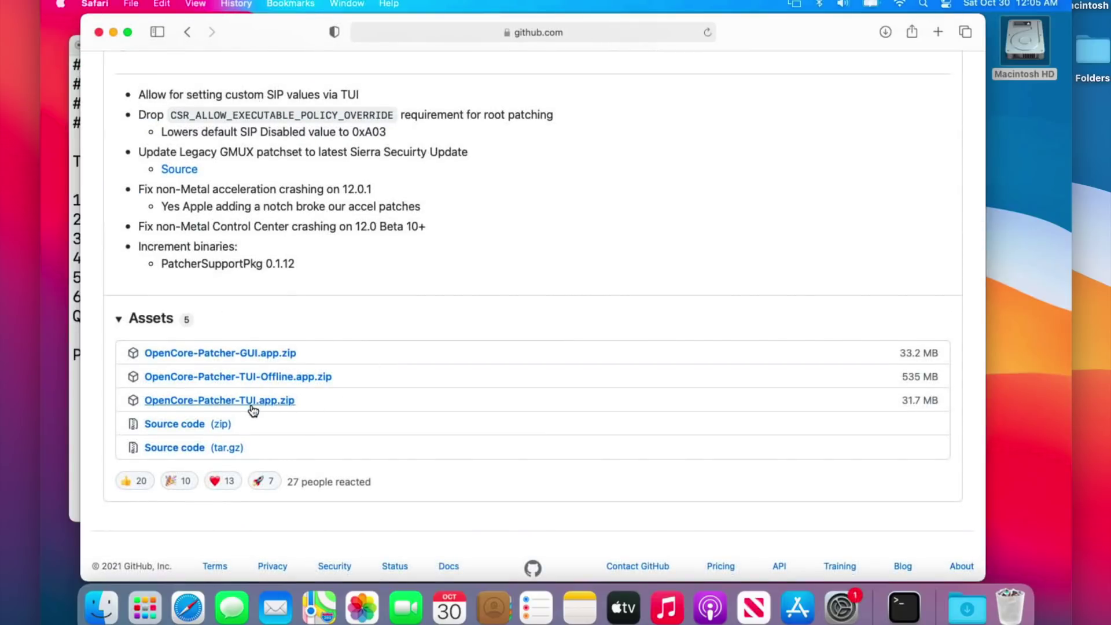
click(252, 406)
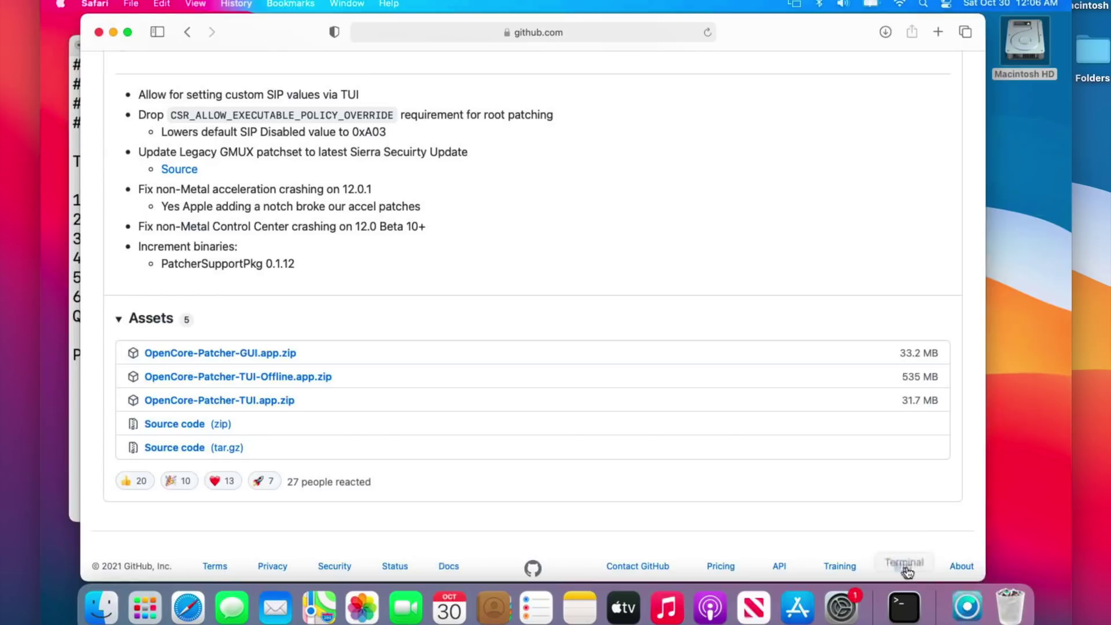
Step: Minimize Safari and quit the old v0.2.4 patcher with q
key(super+m)
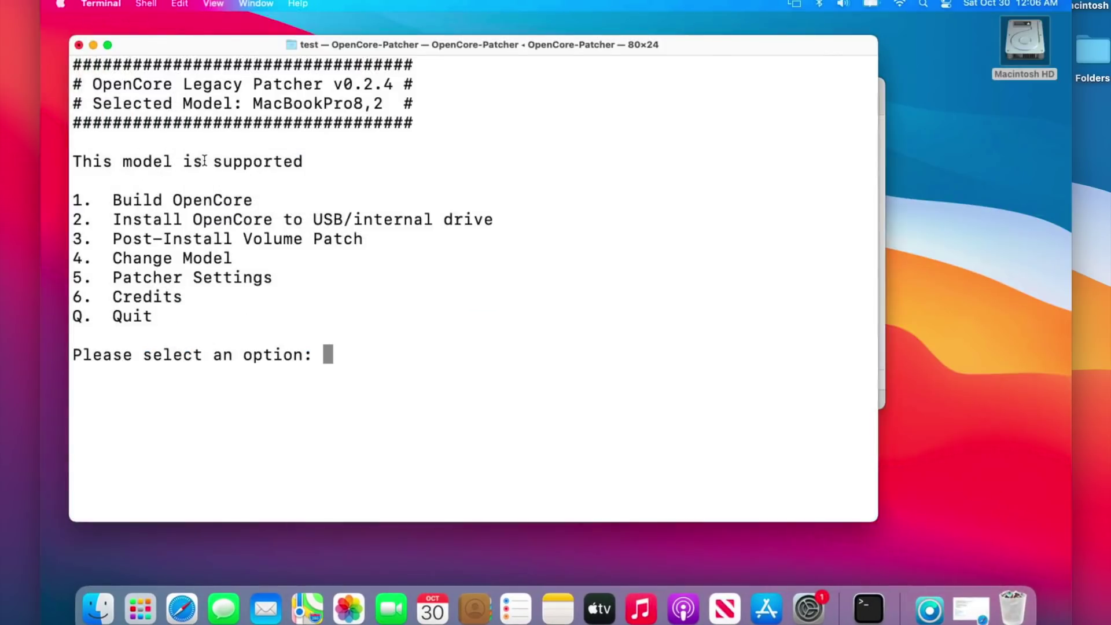
text(q)
key(Return)
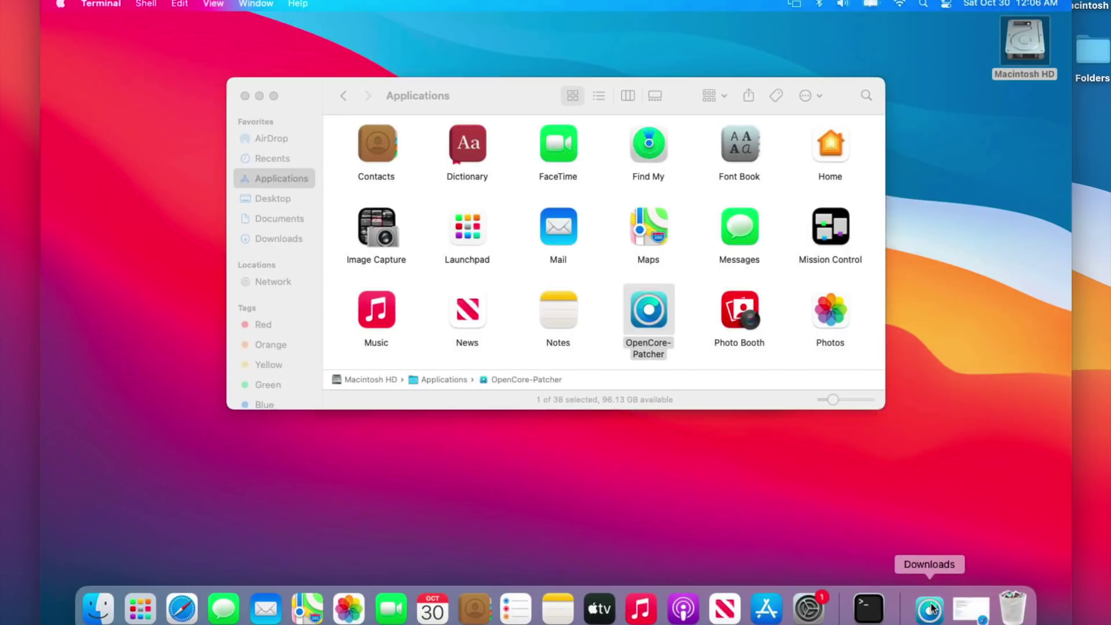
Step: Replace OpenCore-Patcher in Applications with the downloaded copy and launch v0.3.1
click(930, 607)
drag(932, 554, 702, 310)
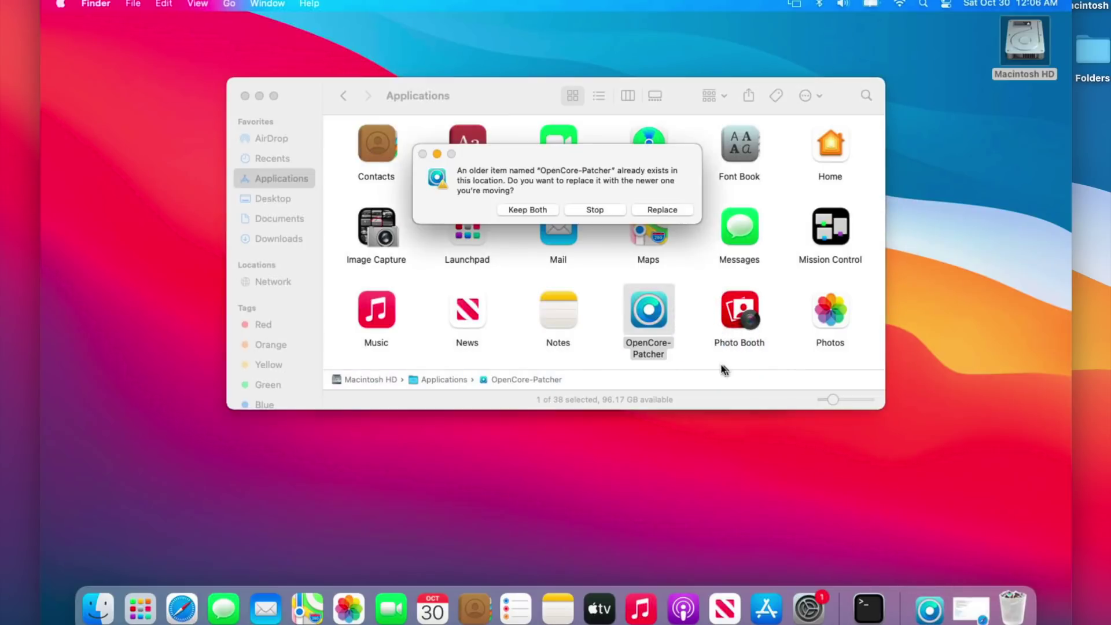
click(656, 210)
click(660, 310)
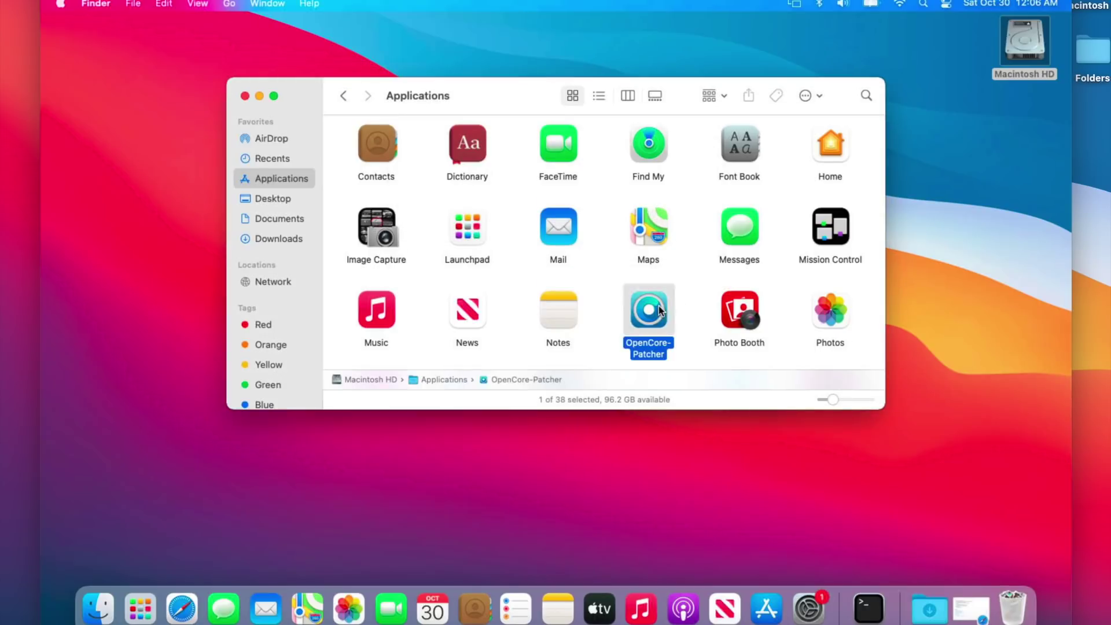
double_click(660, 310)
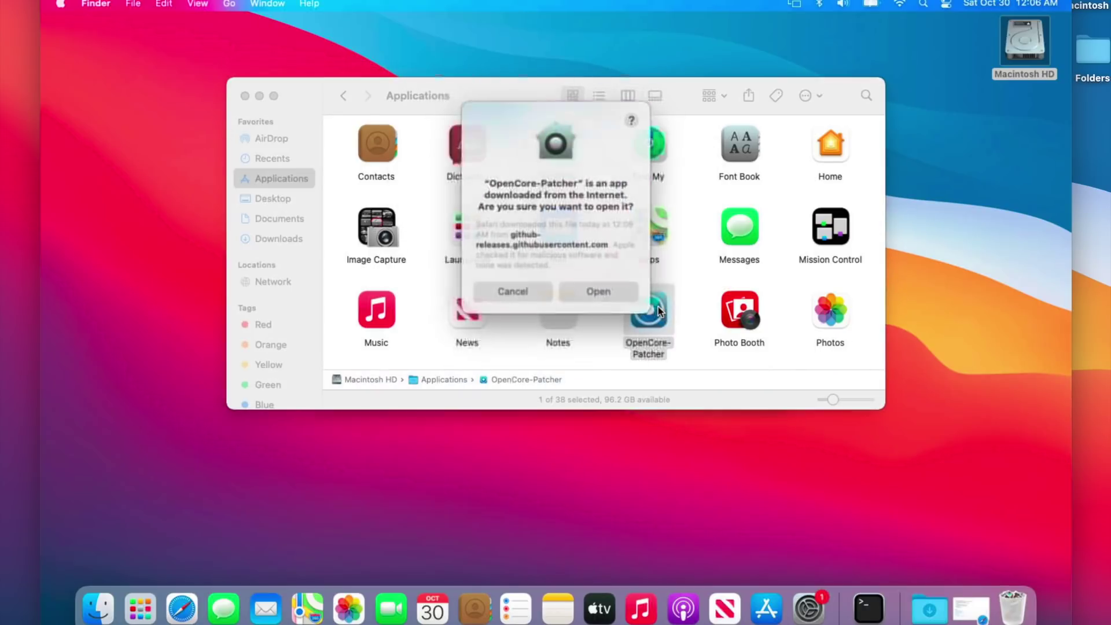
click(592, 290)
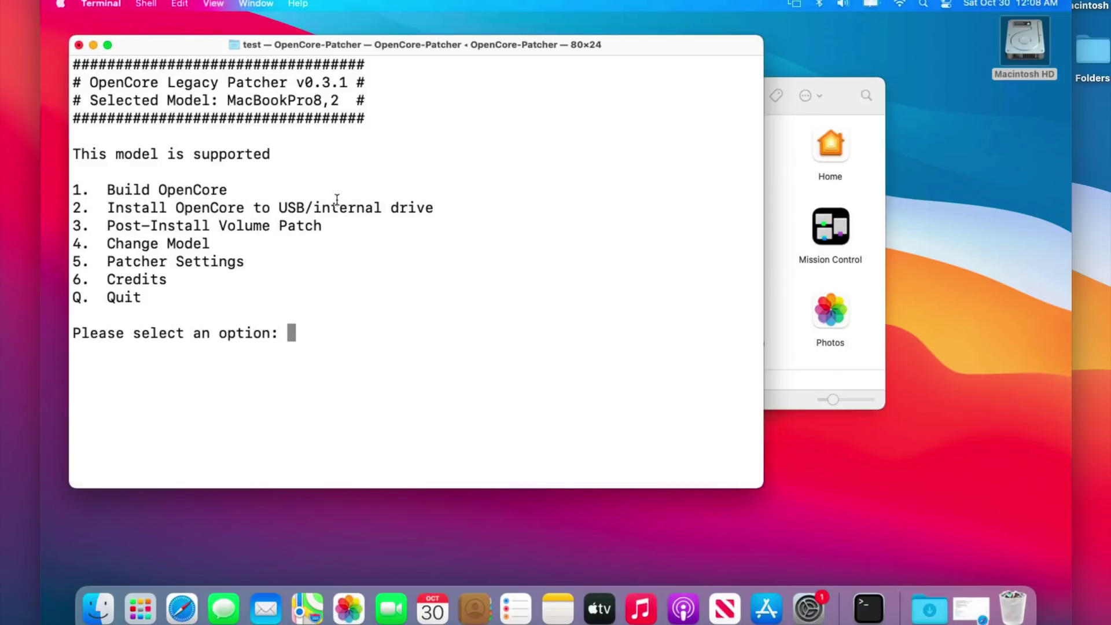
Step: Review the Debug Settings under Patcher Settings (option 5, then 1)
text(5)
key(Return)
text(1)
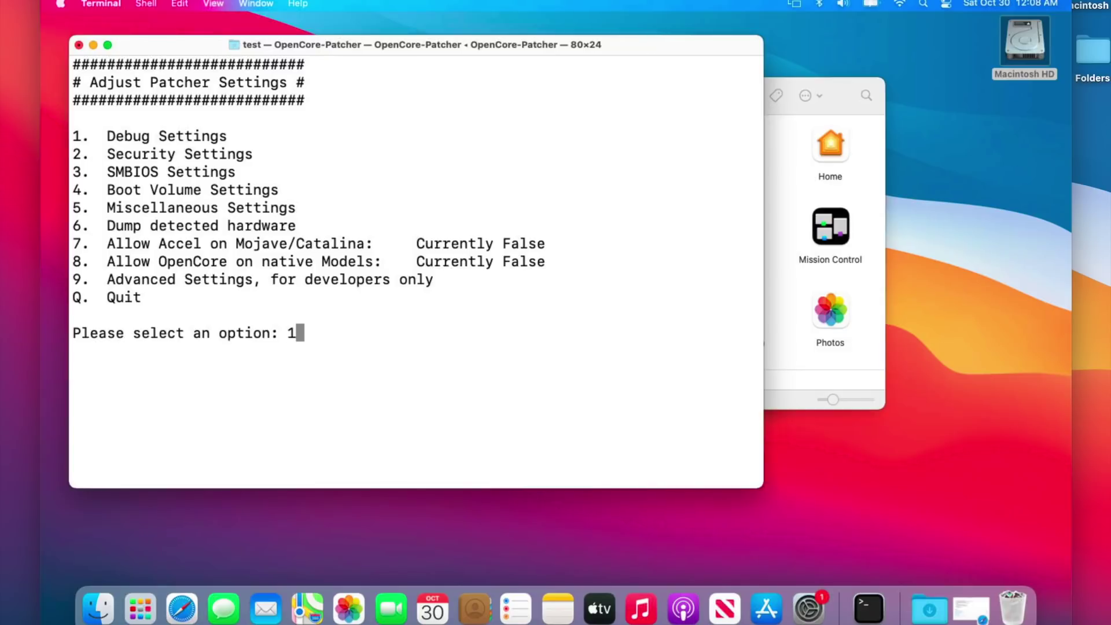
key(Return)
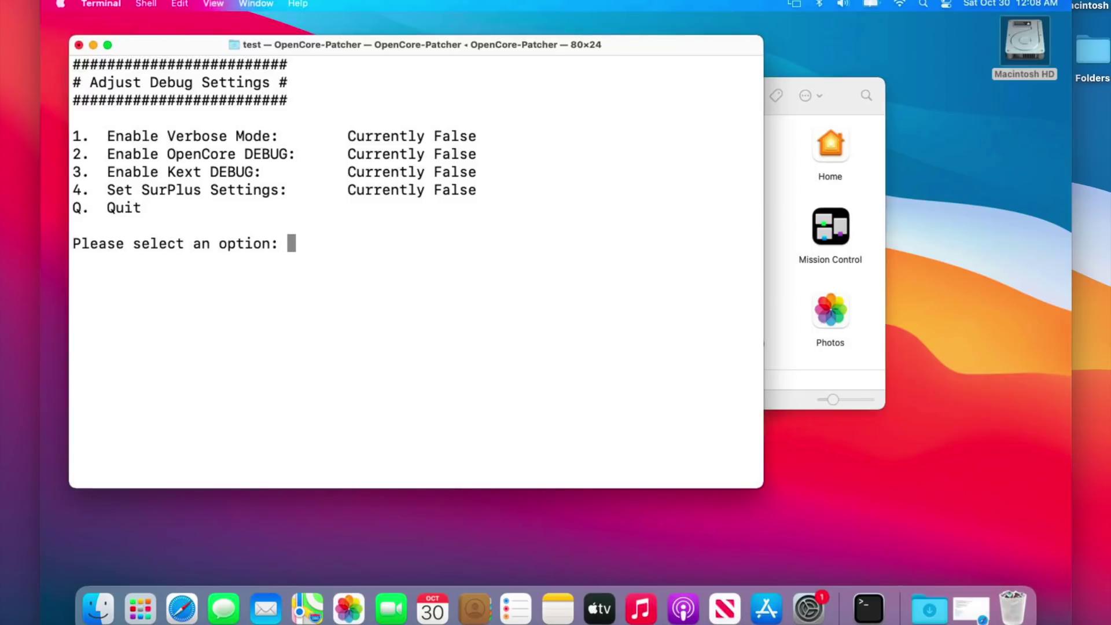
text(q)
key(Return)
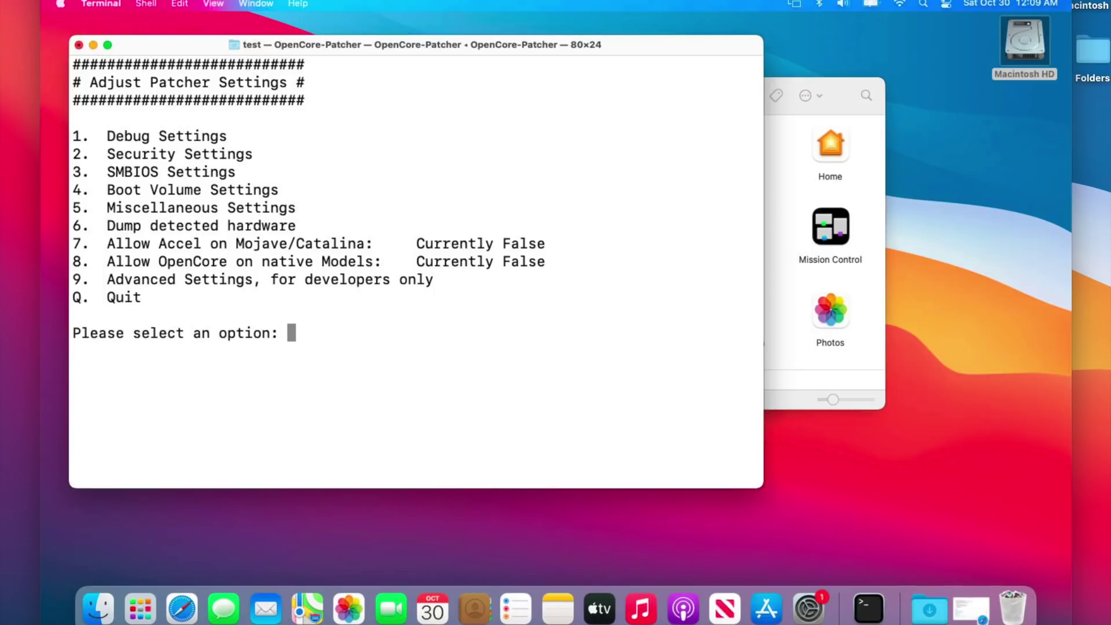
Step: Set ShowPicker Mode to False in Miscellaneous Settings by answering n
text(5)
key(Return)
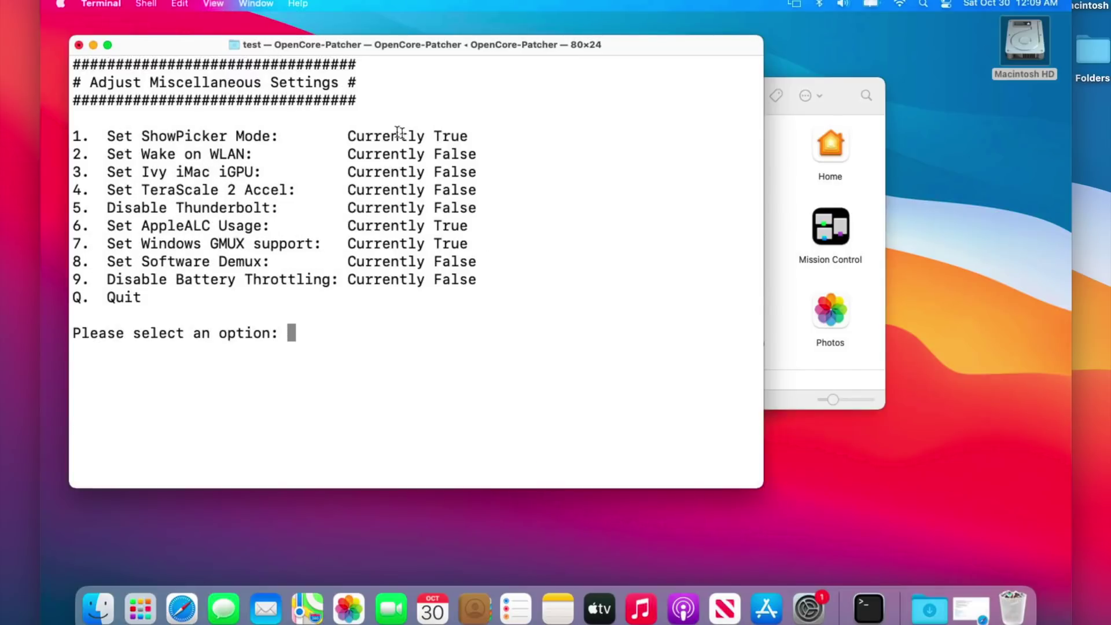
text(1)
key(Return)
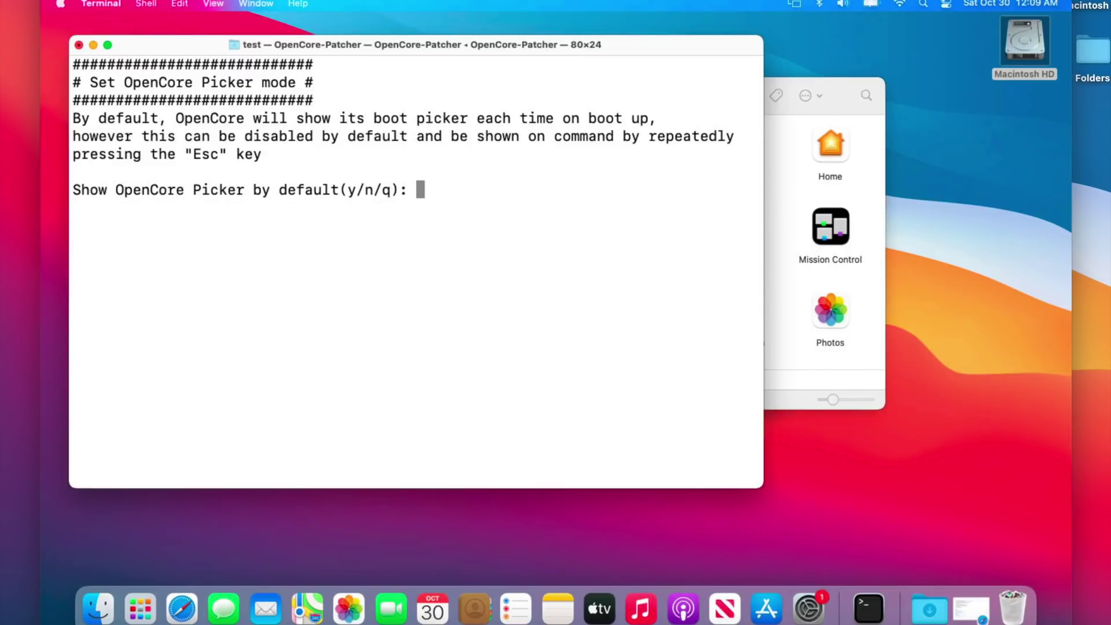
text(n)
key(Return)
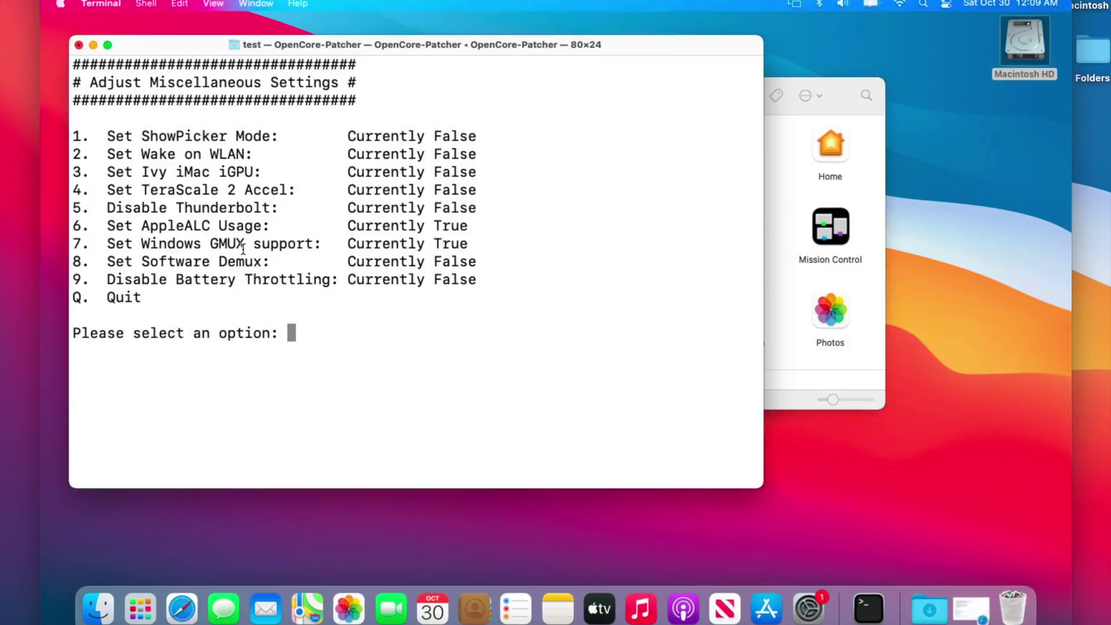
text(q)
key(Return)
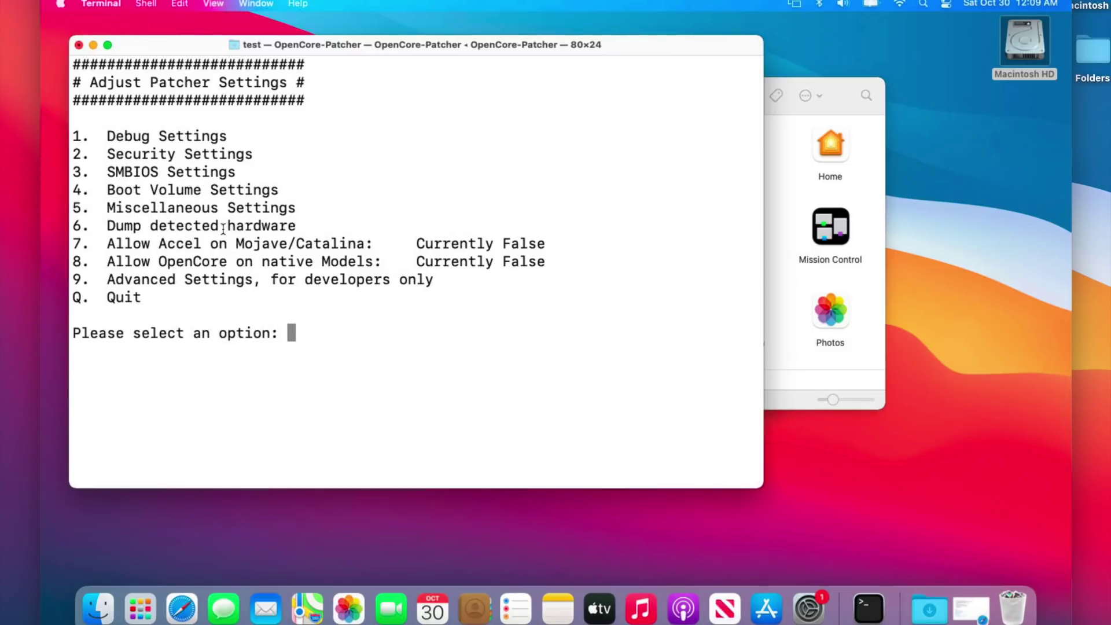
text(2)
key(Return)
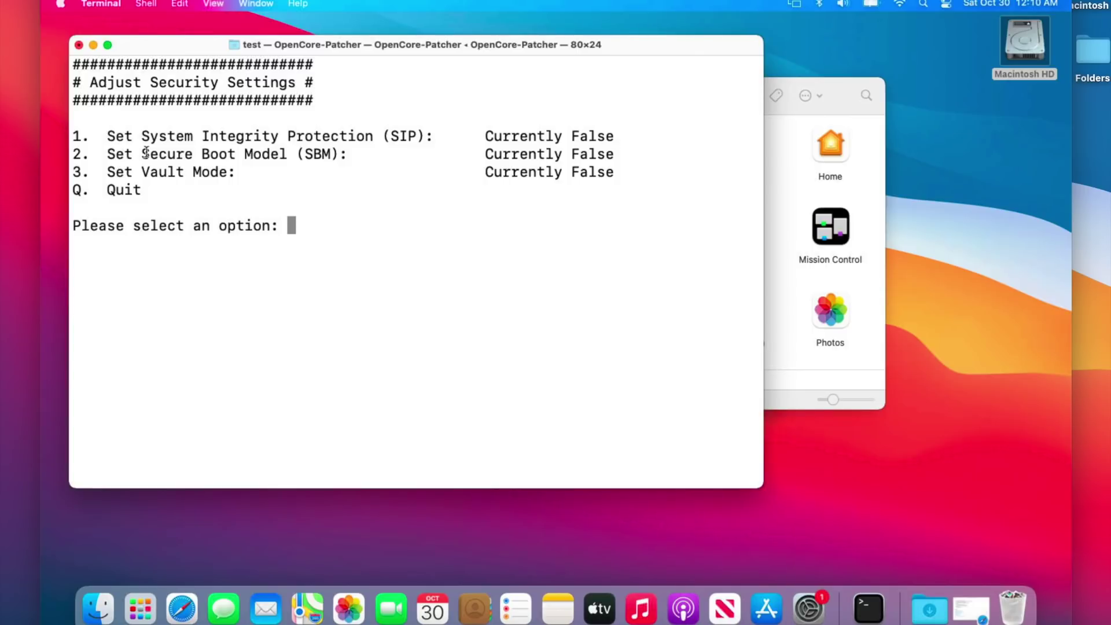
Step: Confirm SIP, Secure Boot Model and Vault are False, then return to the main menu
text(q)
key(Return)
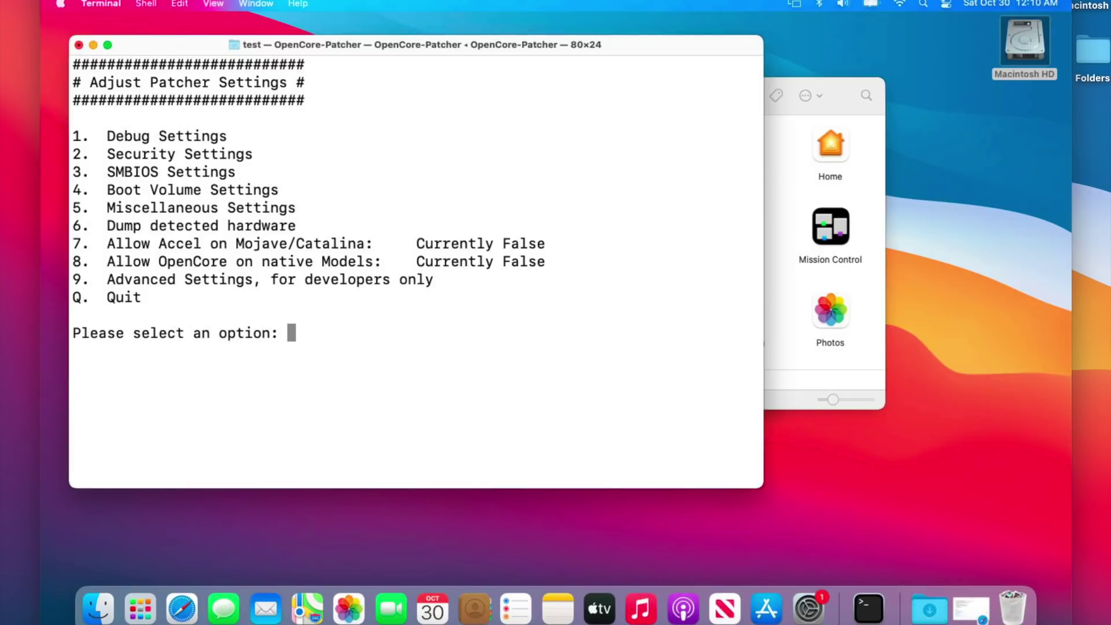
text(q)
key(Return)
Step: Build the OpenCore configuration with option 1
text(1)
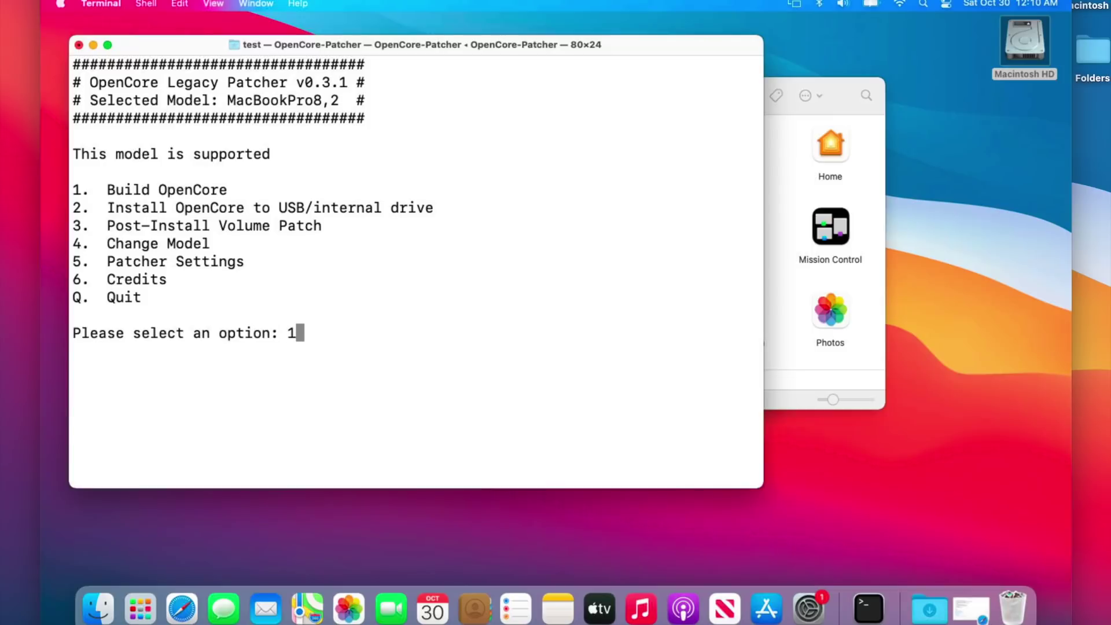
key(Return)
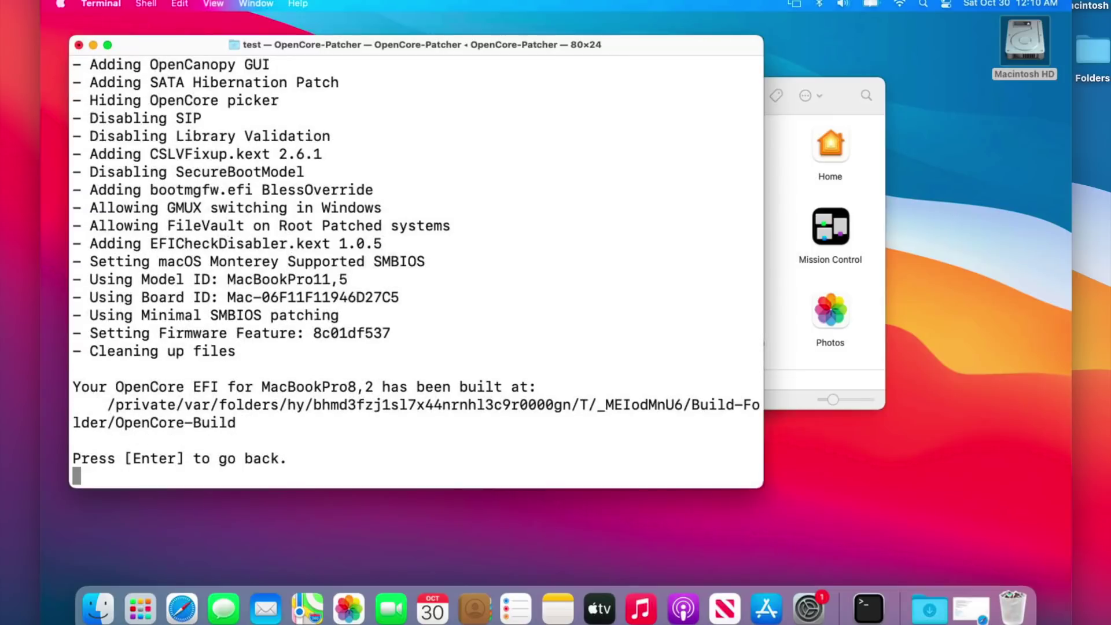
key(Return)
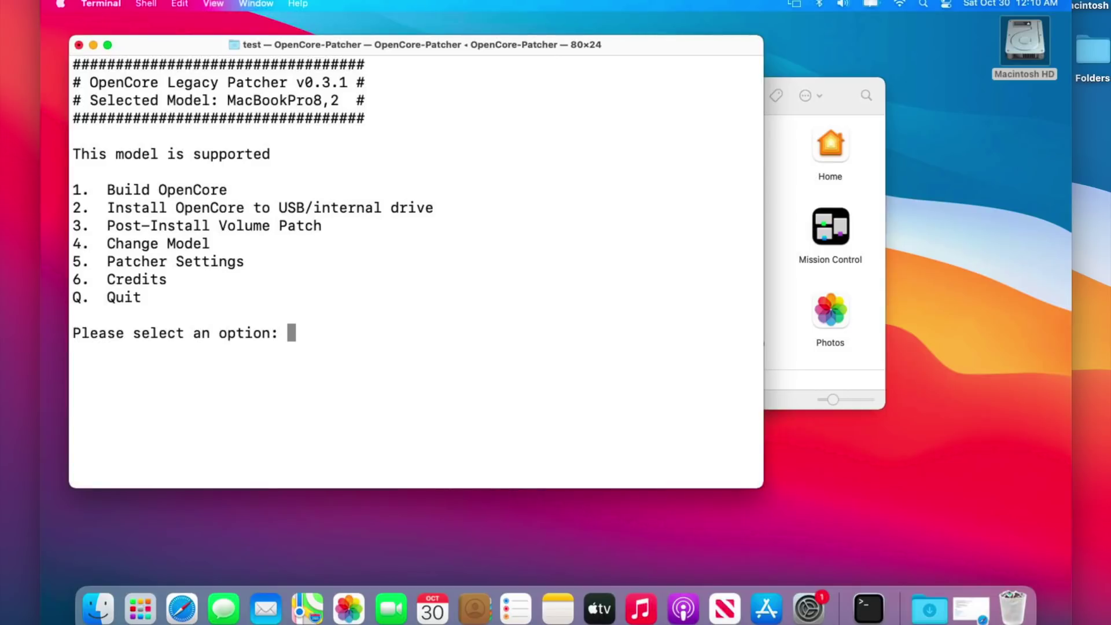
Step: Install OpenCore to disk 0, partition 1 (EFI), entering the admin password
text(2)
key(Return)
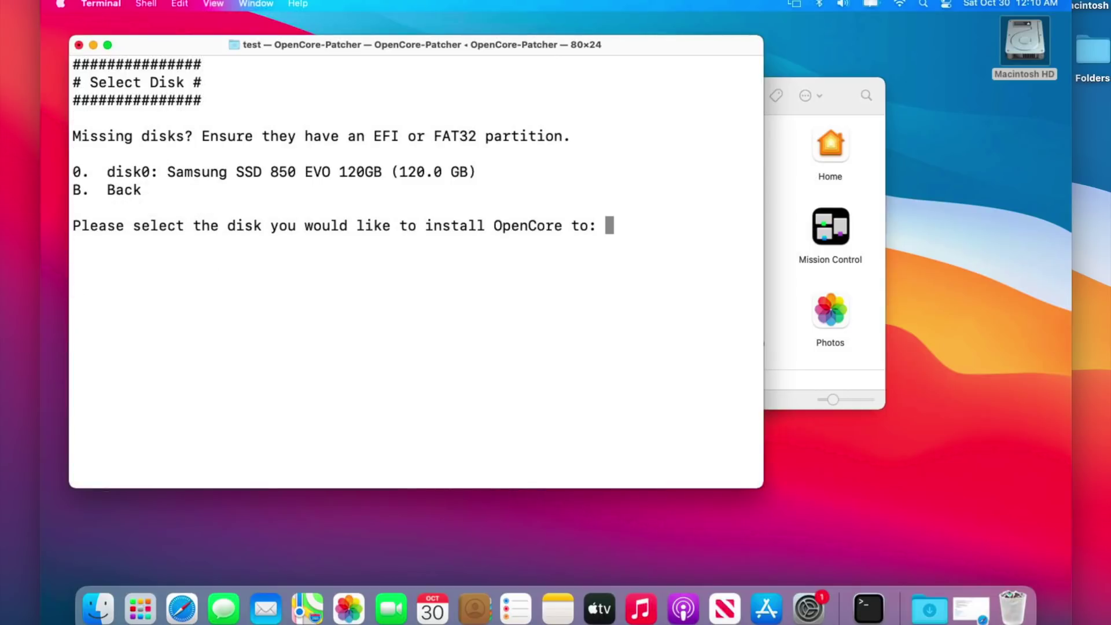
text(0)
key(Return)
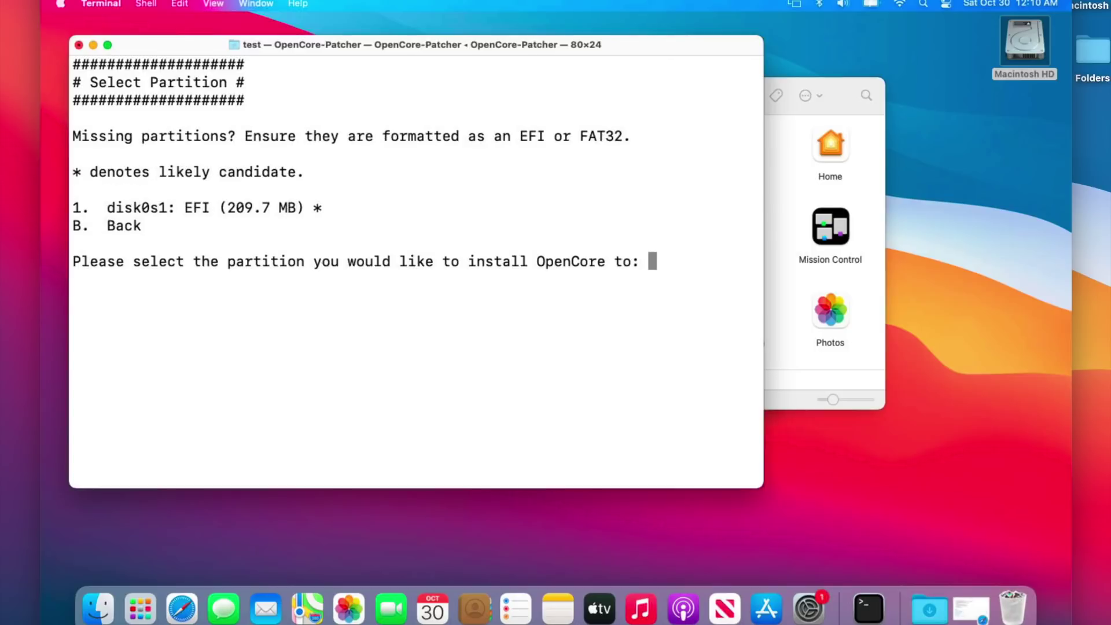
text(1)
key(Return)
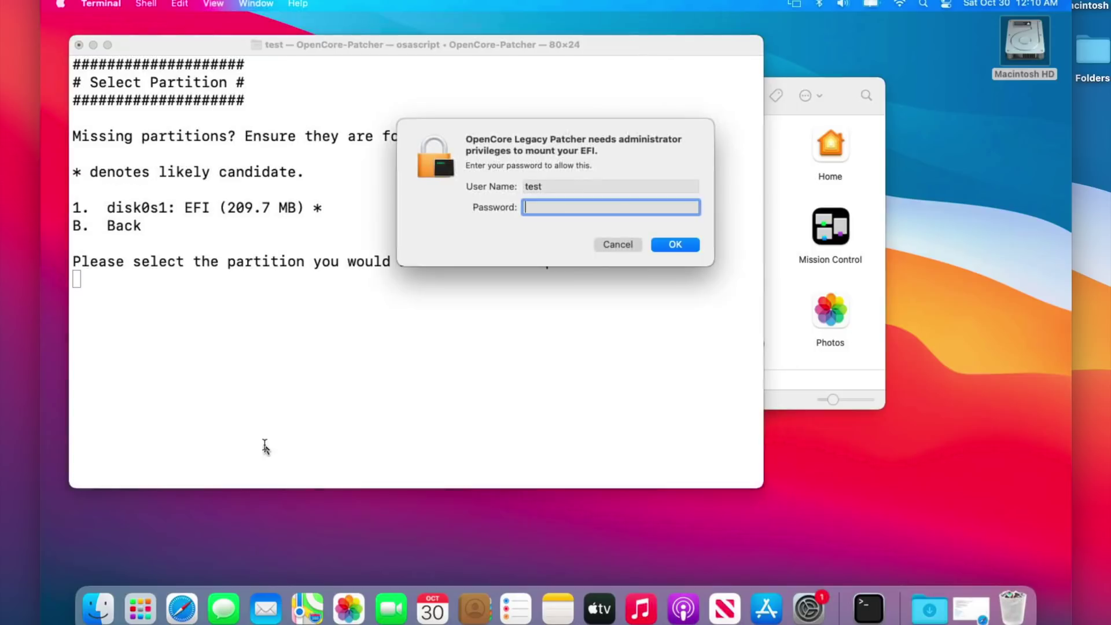
text(test)
key(Return)
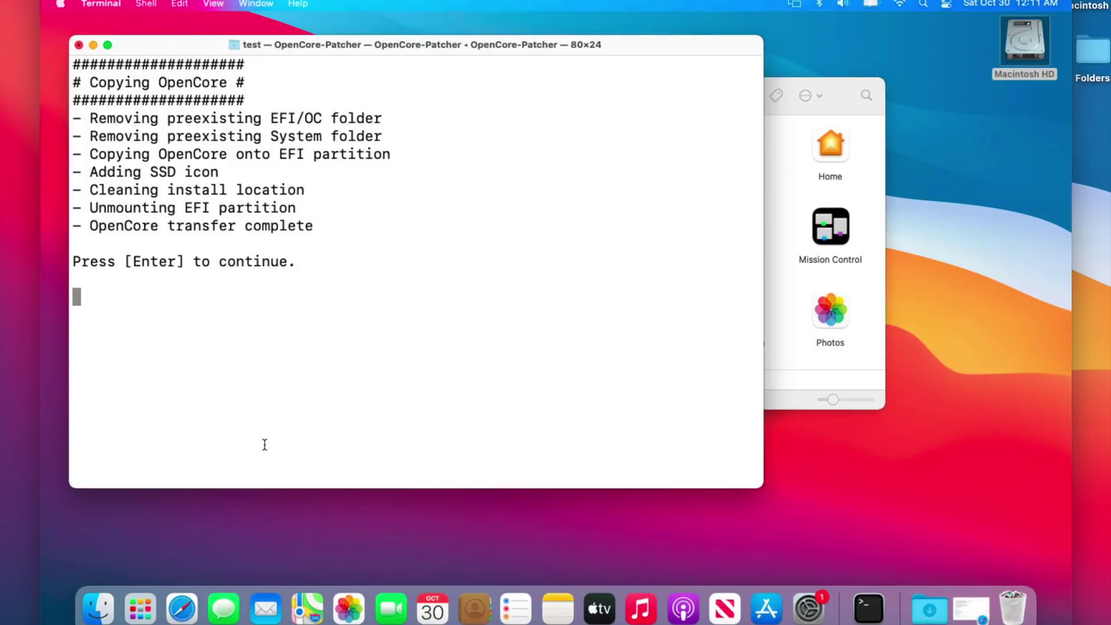
key(Return)
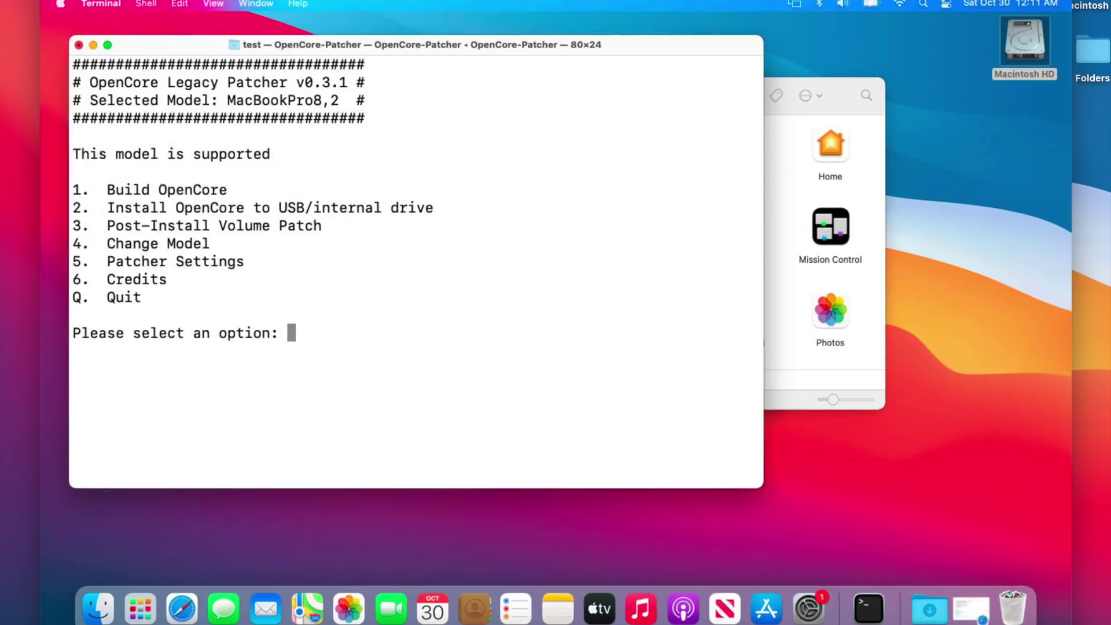
Step: Quit the patcher and restart the Mac from the Apple menu
text(q)
key(Return)
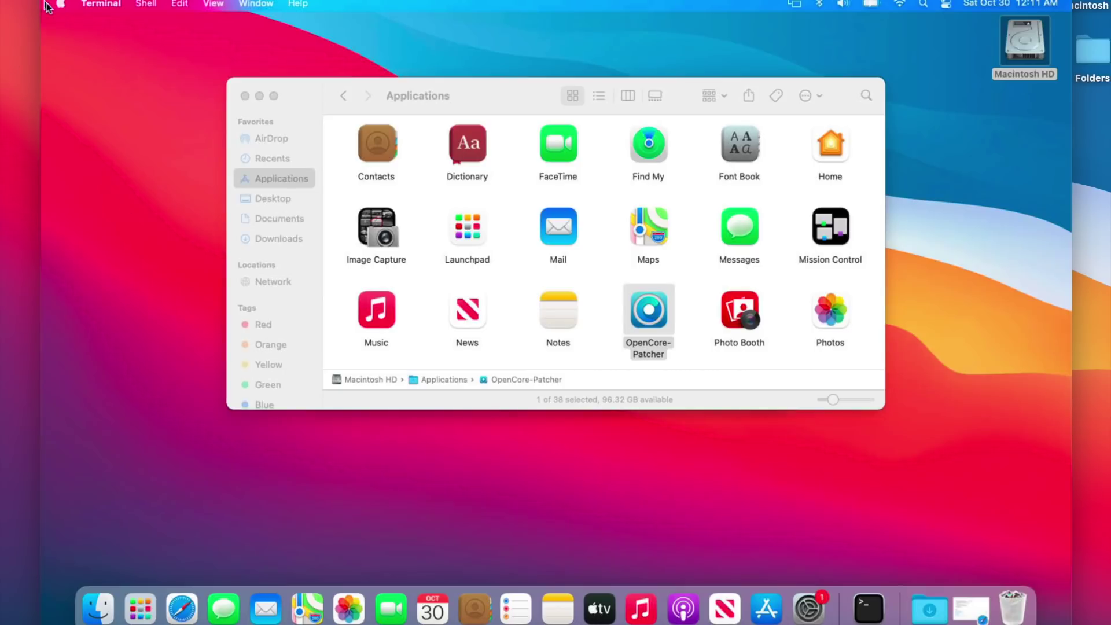
click(61, 4)
click(70, 150)
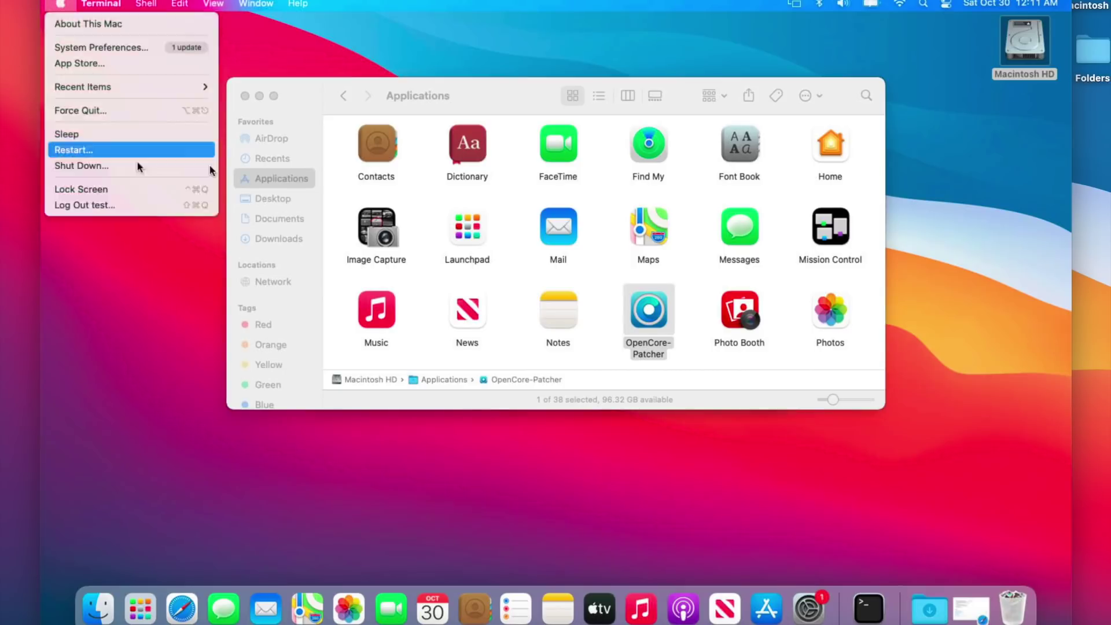
click(647, 234)
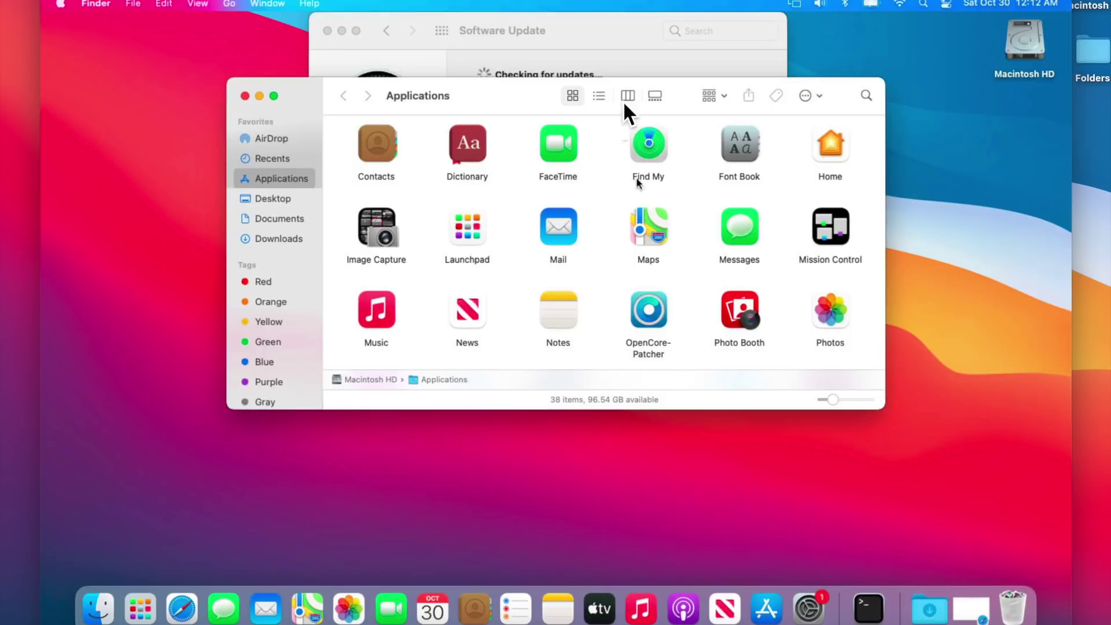
Step: Bring Software Update forward and start the macOS Monterey 12.0.1 upgrade download
drag(596, 35, 600, 206)
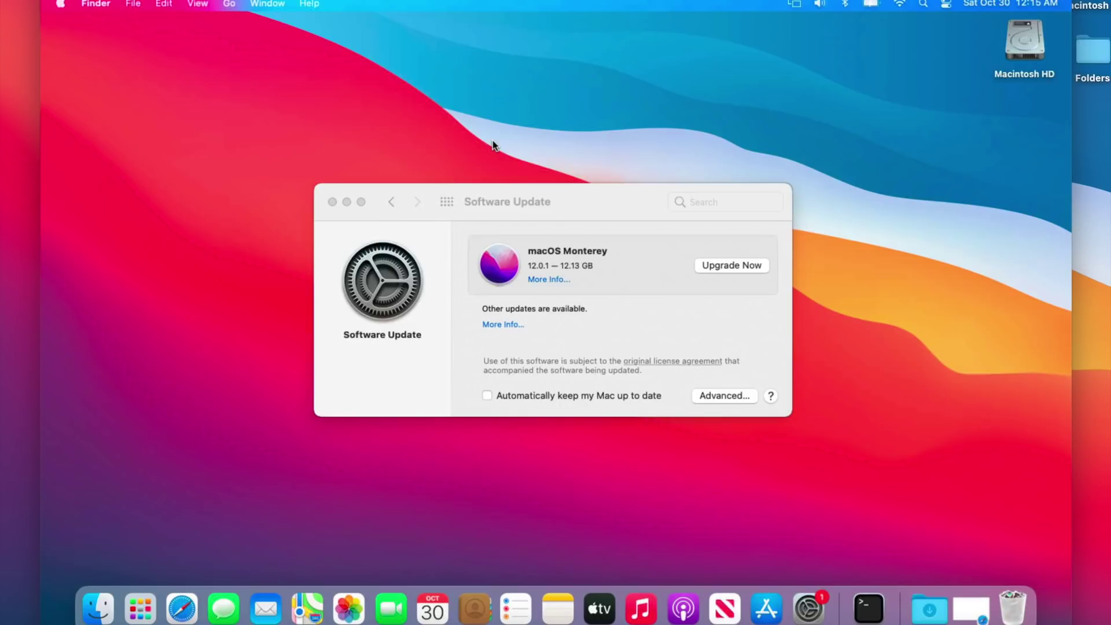
click(717, 271)
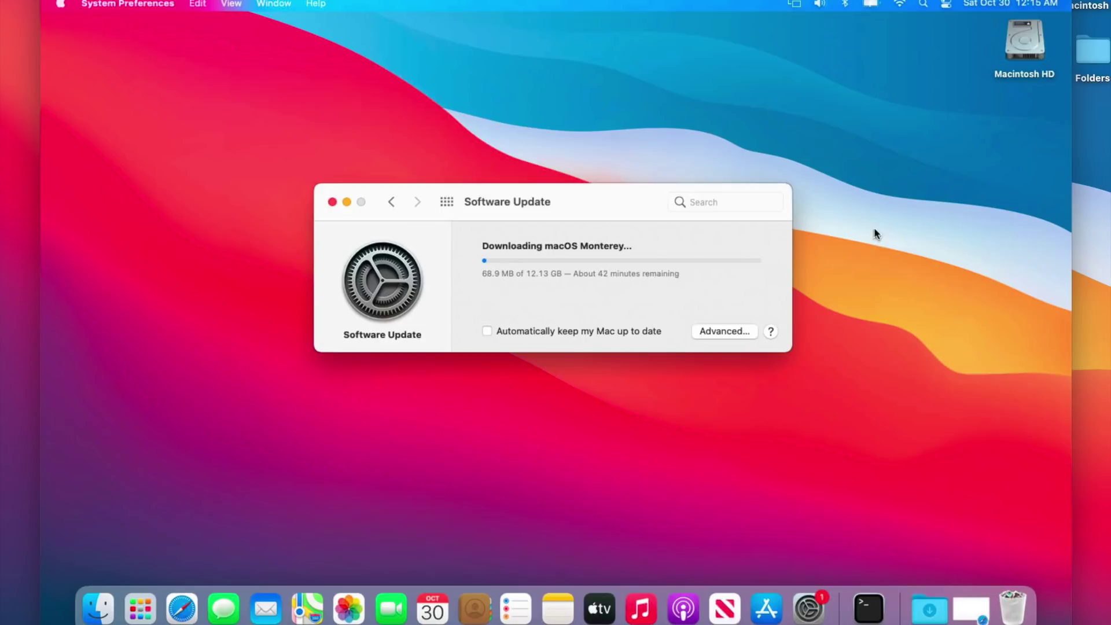
Step: Open Macintosh HD > Applications and arrange Finder so the Monterey download progress stays visible
click(1035, 38)
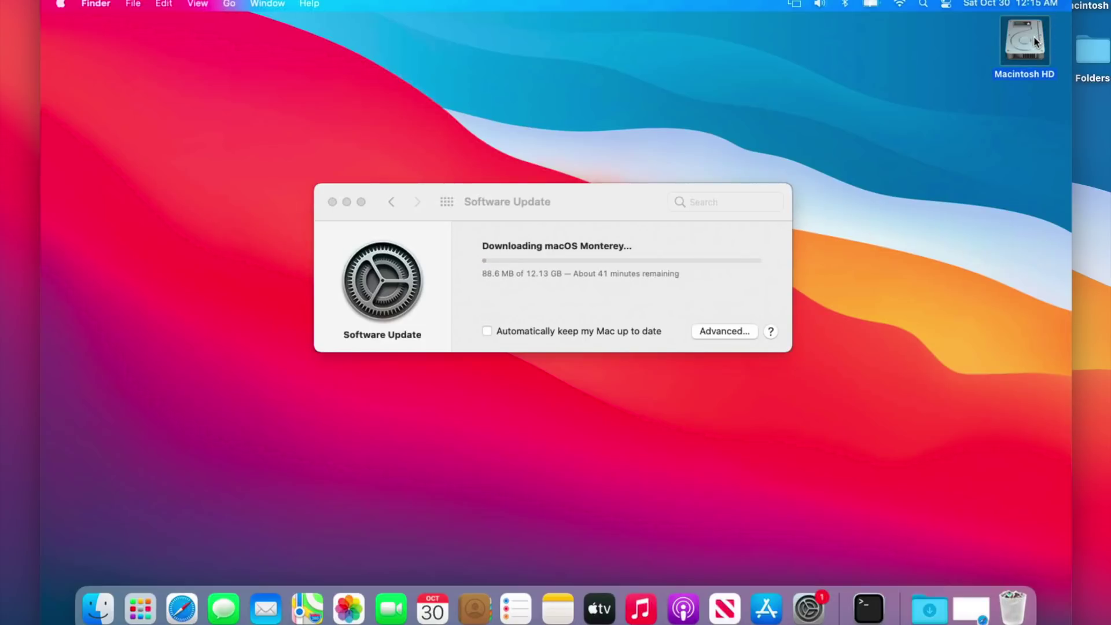
double_click(1035, 37)
drag(507, 101, 553, 358)
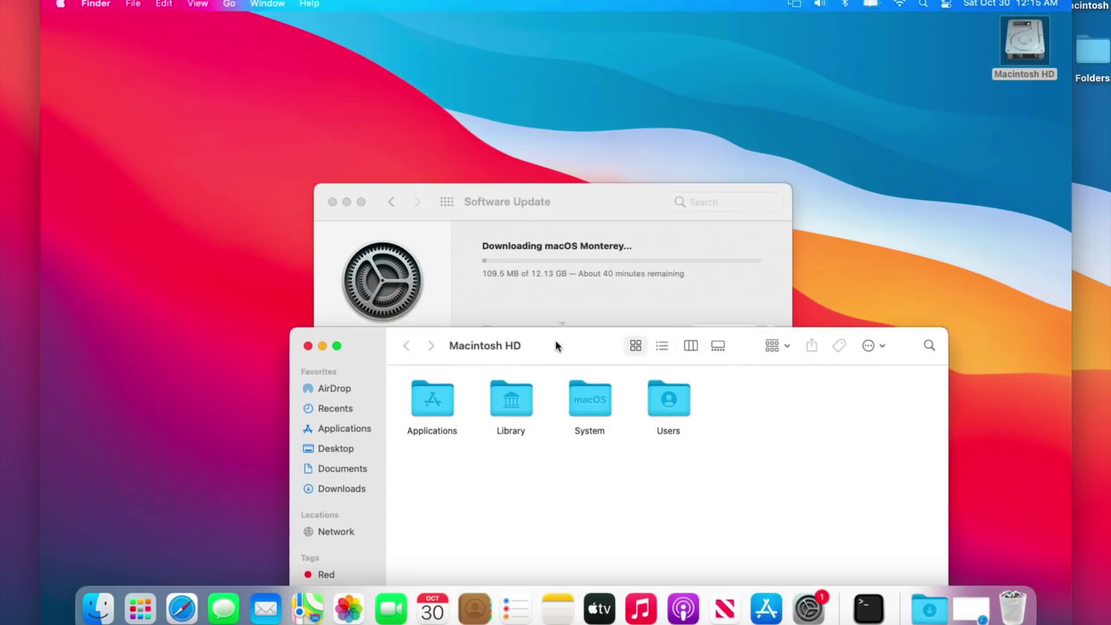
drag(588, 202, 592, 37)
click(529, 251)
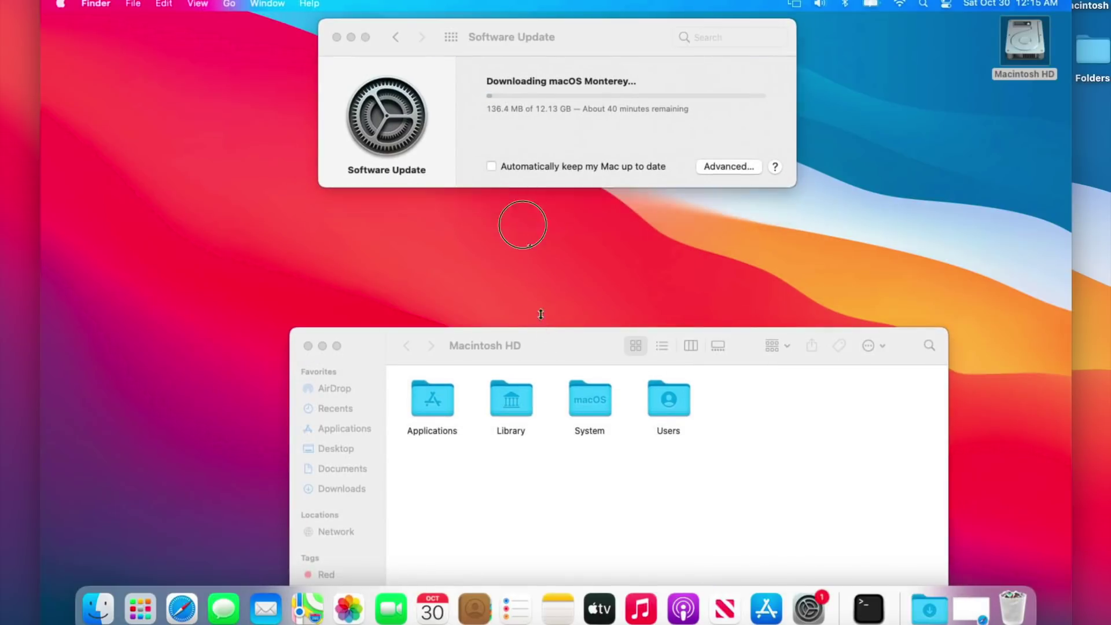
drag(486, 346, 486, 206)
click(433, 254)
double_click(433, 254)
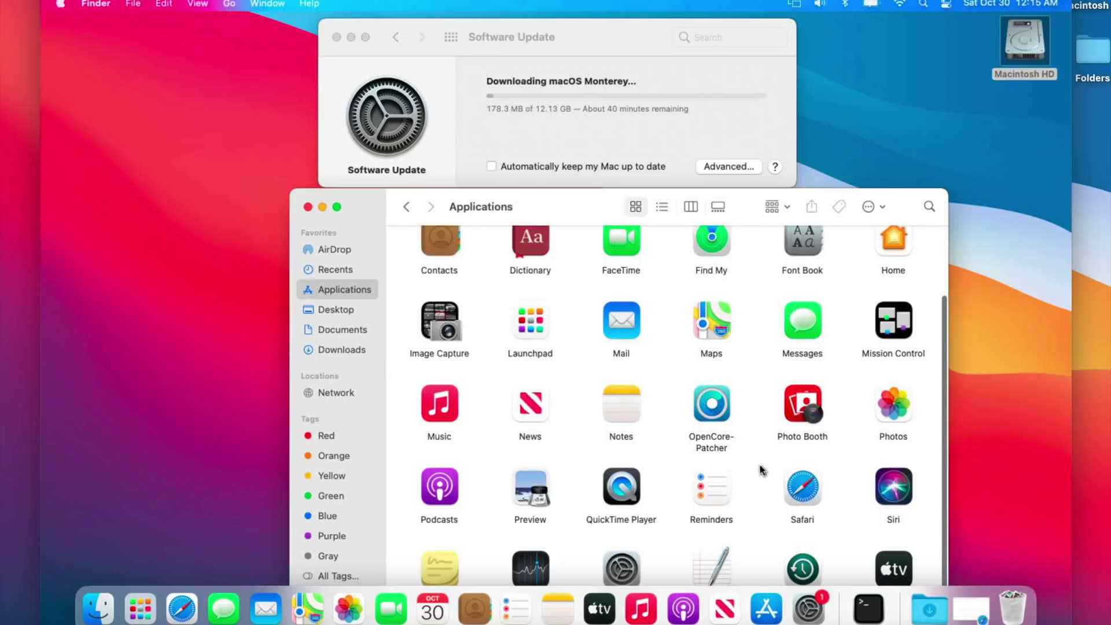
drag(570, 207, 615, 79)
drag(335, 62, 378, 206)
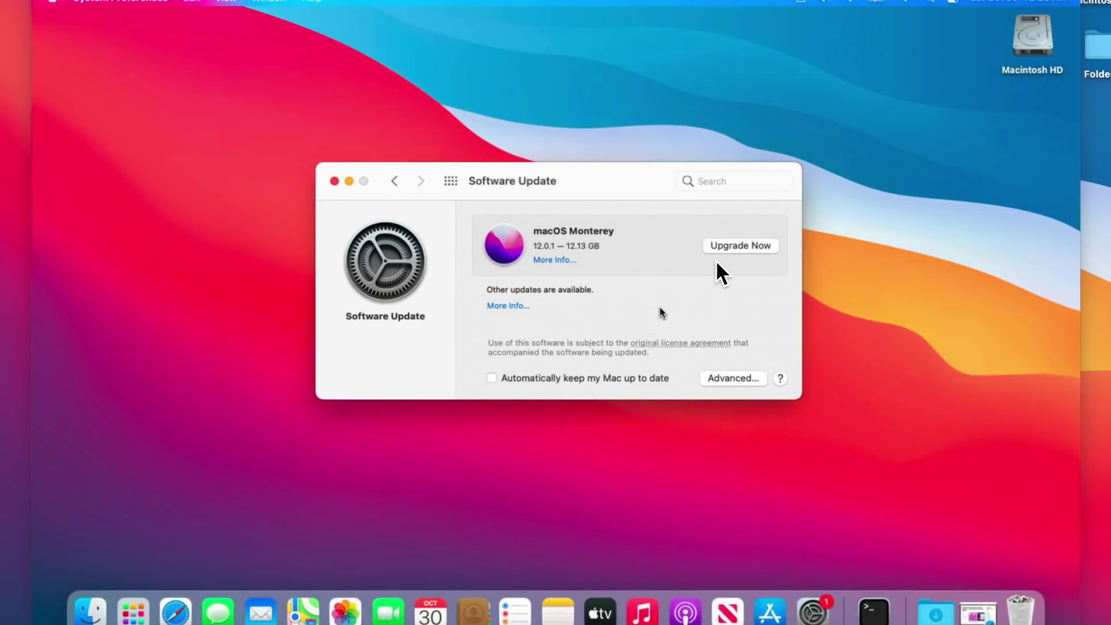
Step: Start the Monterey upgrade and locate Install macOS Monterey in Applications
click(722, 246)
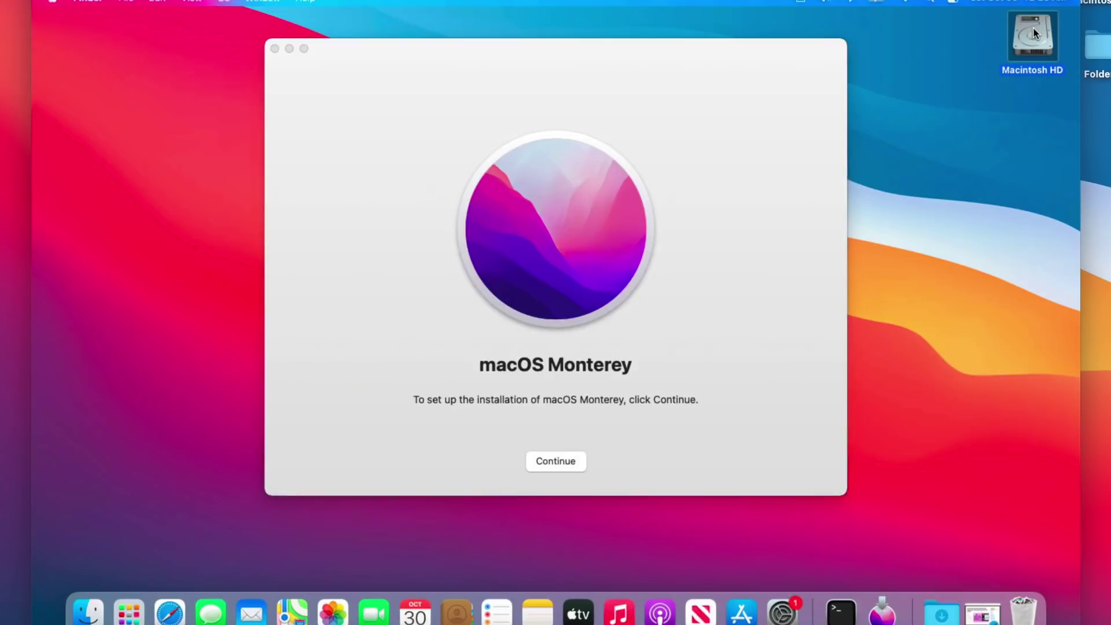
double_click(1033, 32)
click(444, 161)
double_click(445, 160)
click(531, 232)
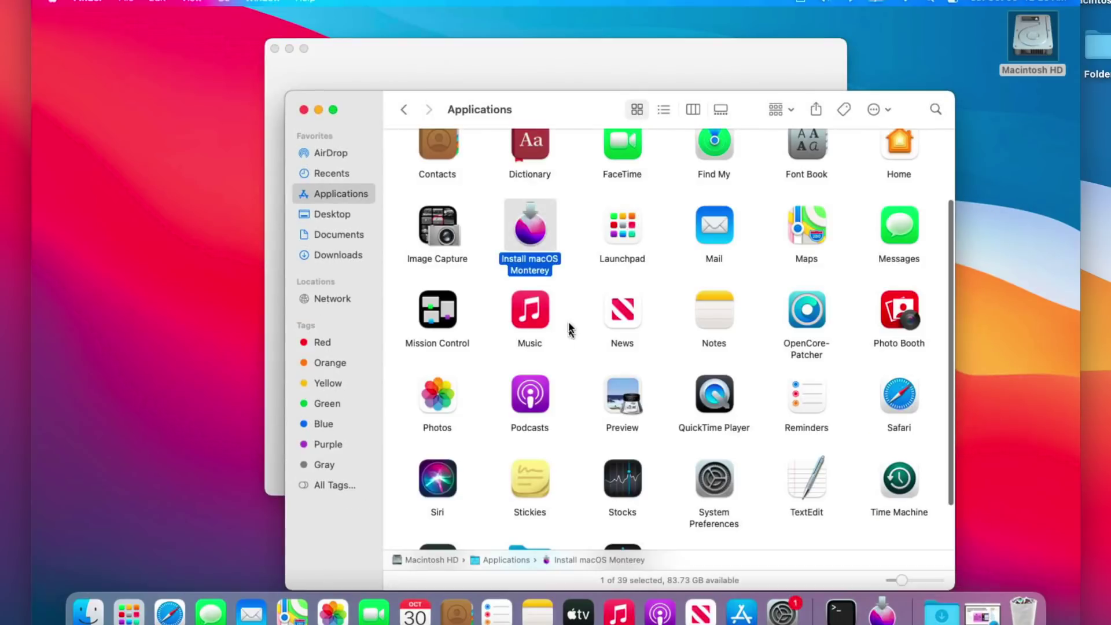
Step: Close Finder and position the installer welcome screen beside Software Update
click(304, 110)
click(496, 83)
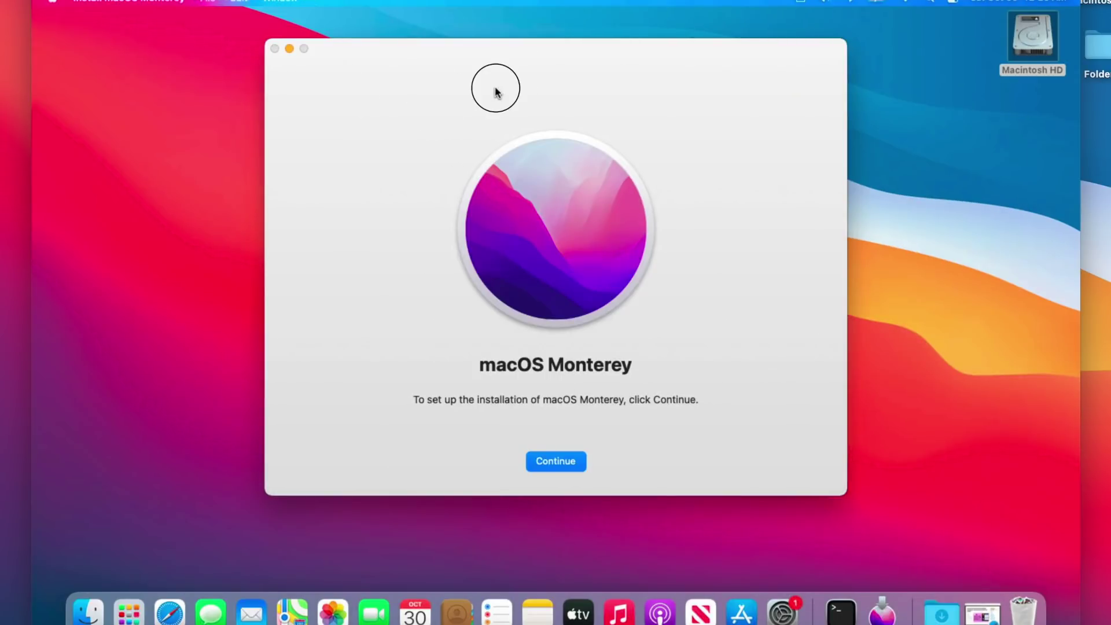
drag(382, 52, 171, 110)
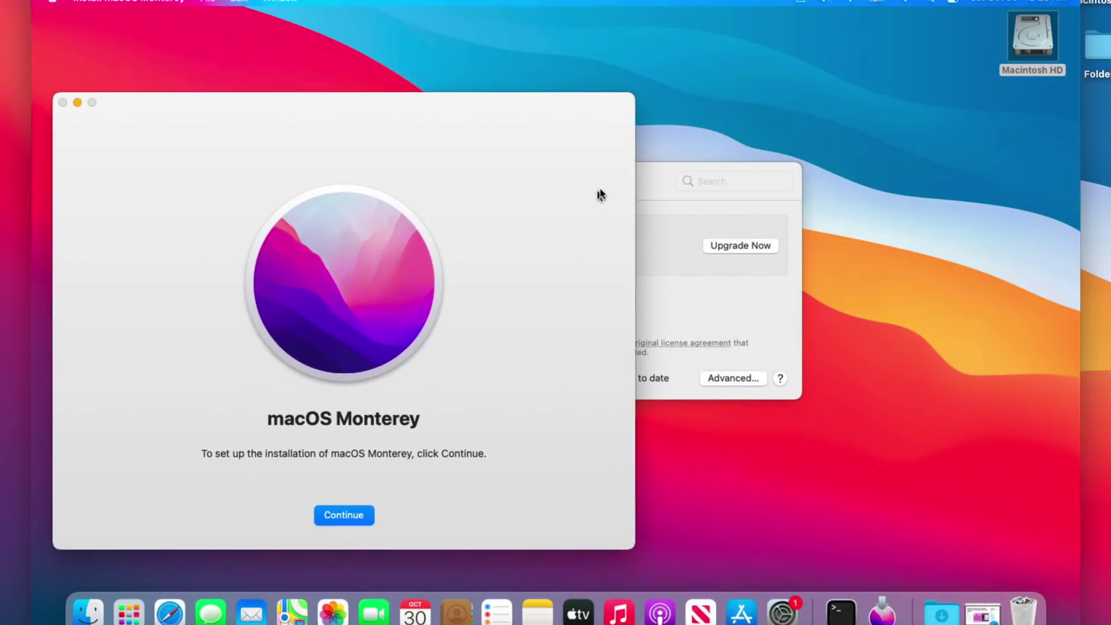
drag(651, 176, 854, 172)
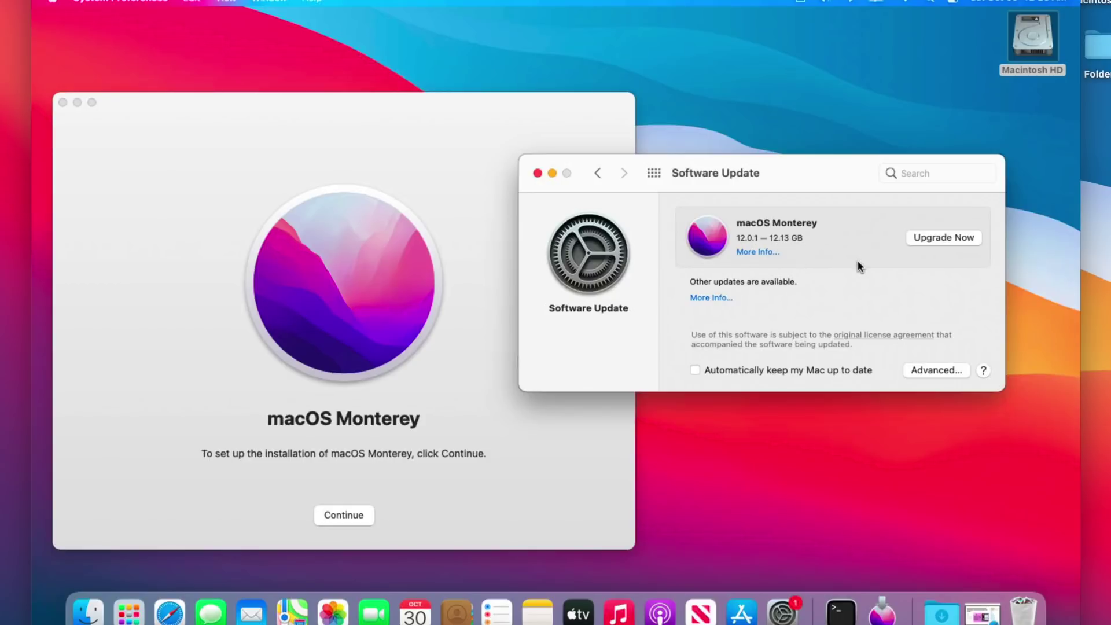
Step: Review the Mr. Macintosh Monterey full-installer download page in Safari, then minimize Safari
click(169, 611)
scroll(569, 277, down, 10)
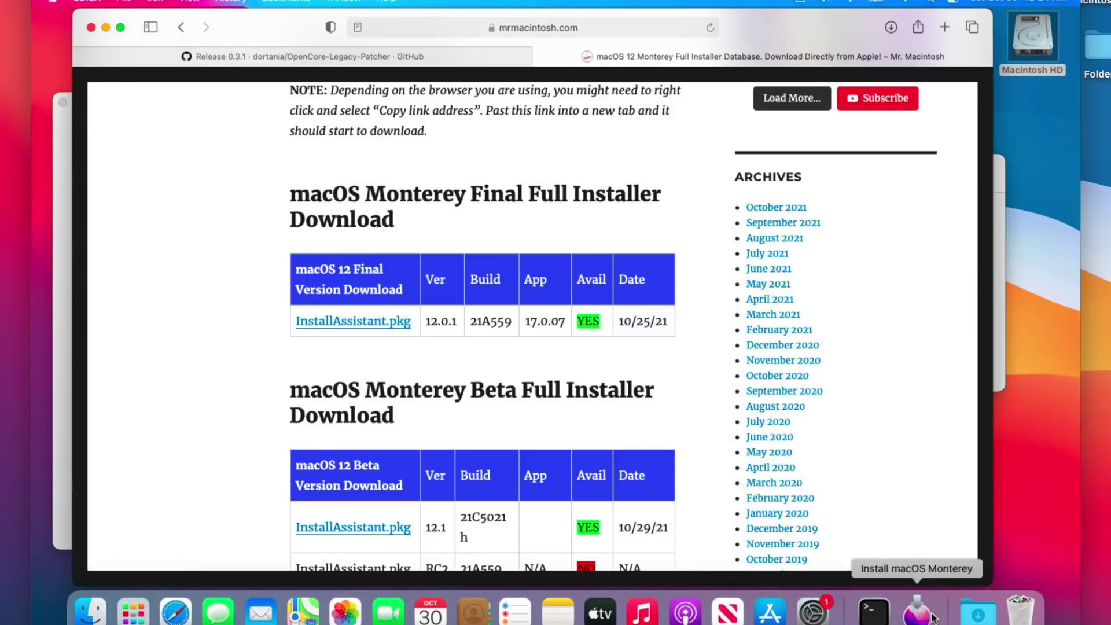
click(106, 27)
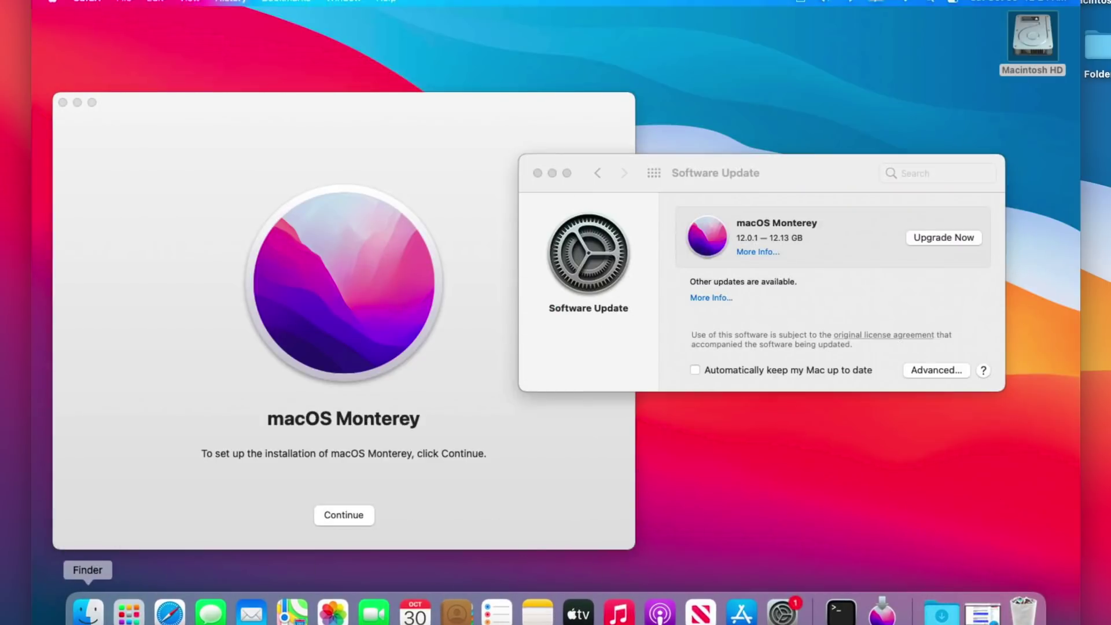
Step: Confirm Install macOS Monterey is in Applications, close Finder, and move the installer window forward
click(88, 612)
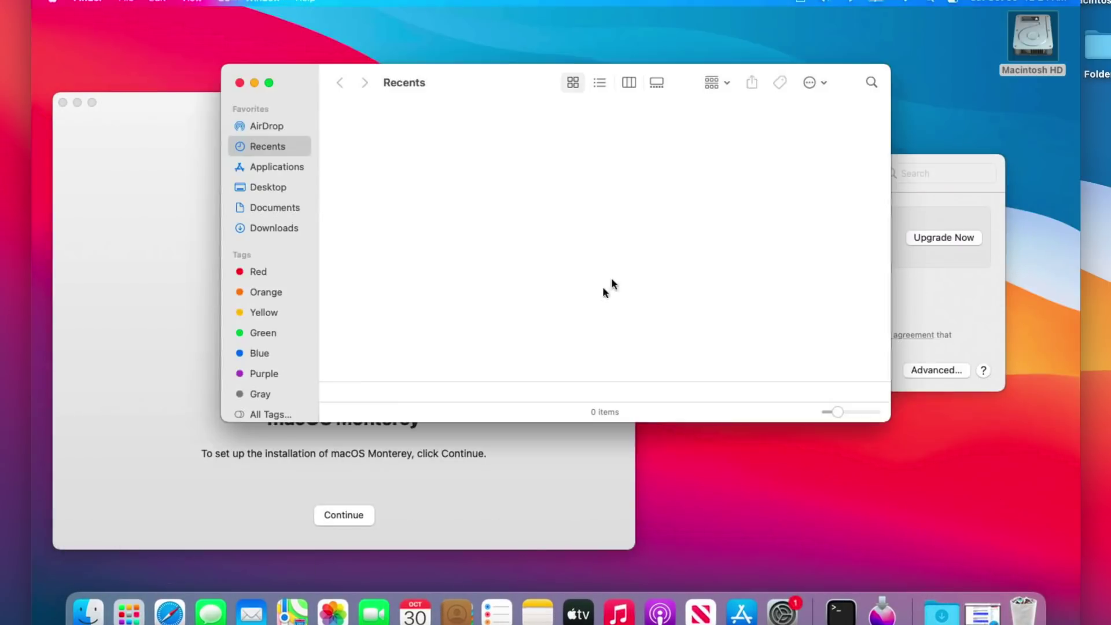
click(255, 167)
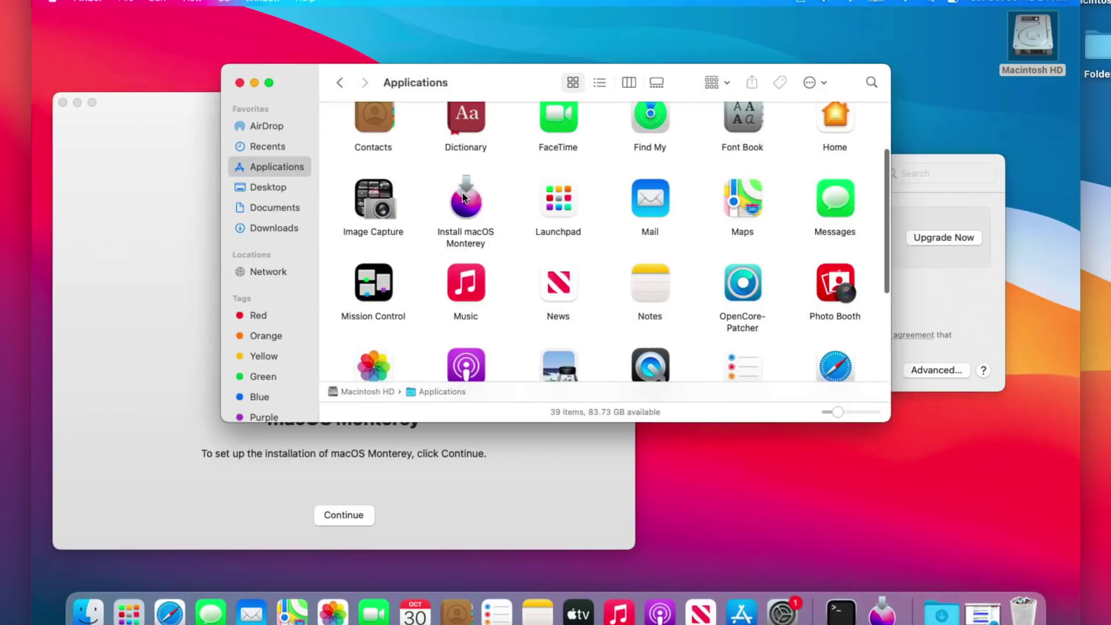
click(925, 212)
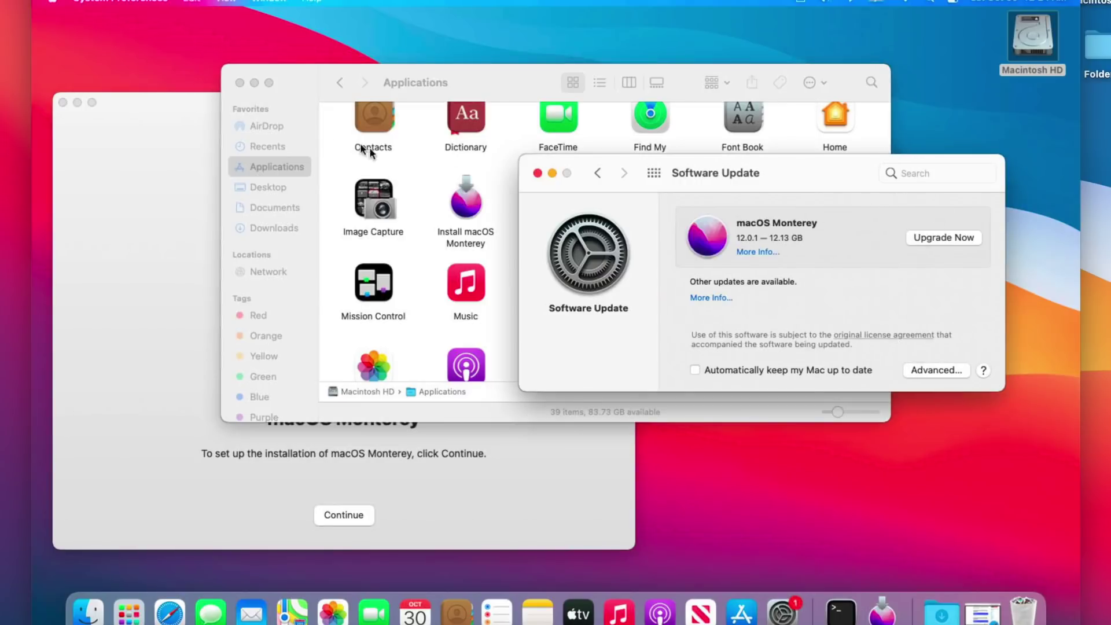
click(239, 83)
drag(440, 114, 613, 72)
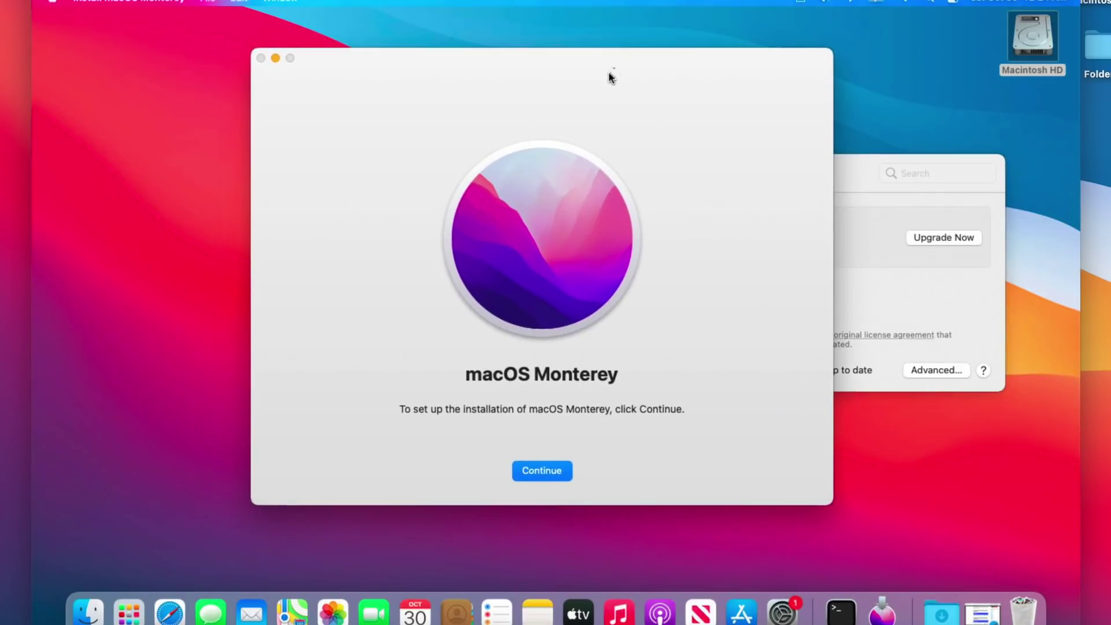
Step: Continue past the welcome screen, agree to the license, target Macintosh HD, and authorize with the admin password
click(548, 476)
click(565, 474)
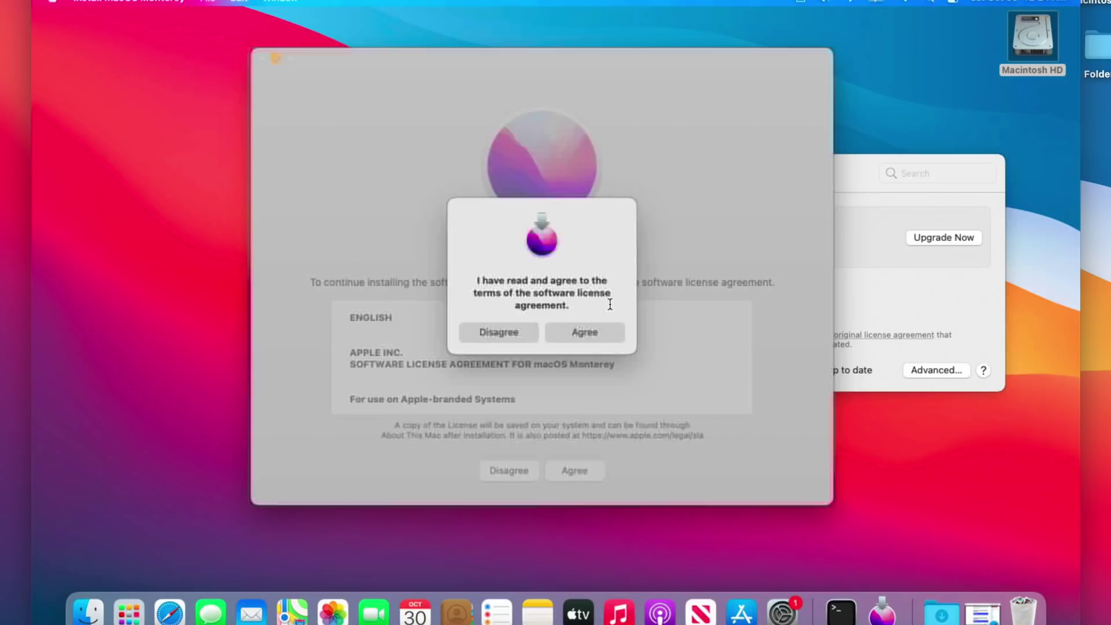
click(599, 332)
click(570, 470)
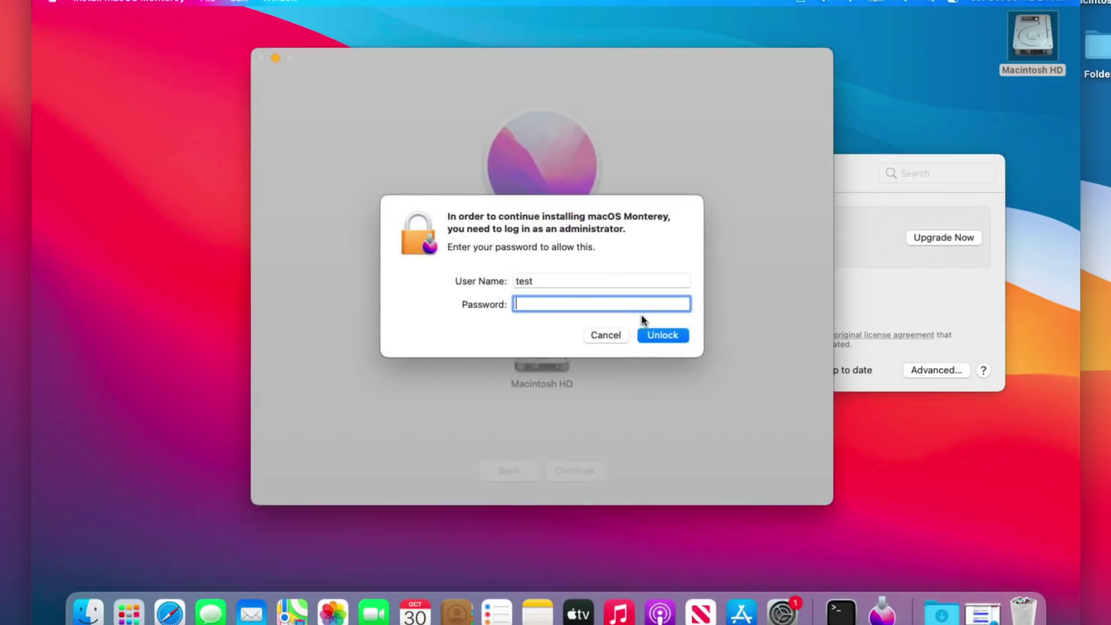
text(test)
key(Return)
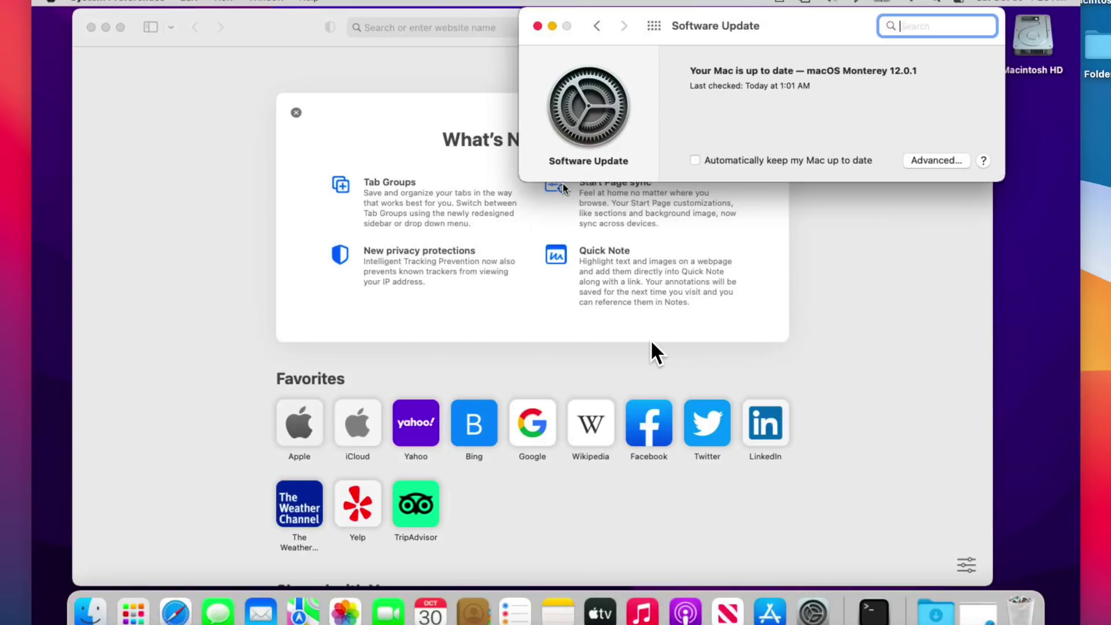
Step: Launch OpenCore-Patcher from Macintosh HD's Applications folder
click(1037, 45)
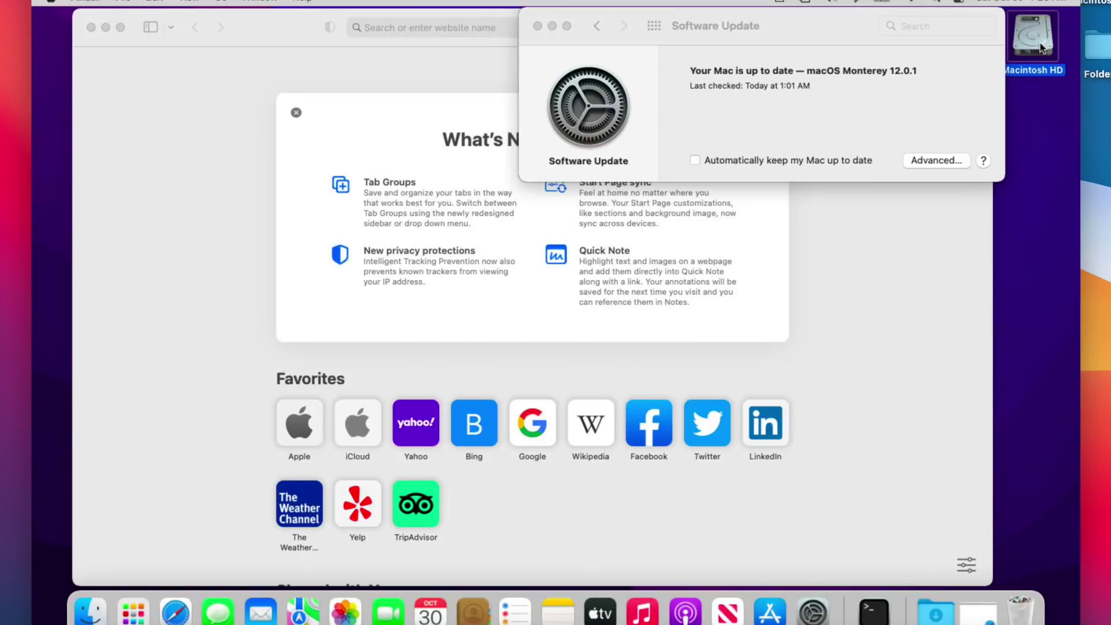
double_click(1042, 49)
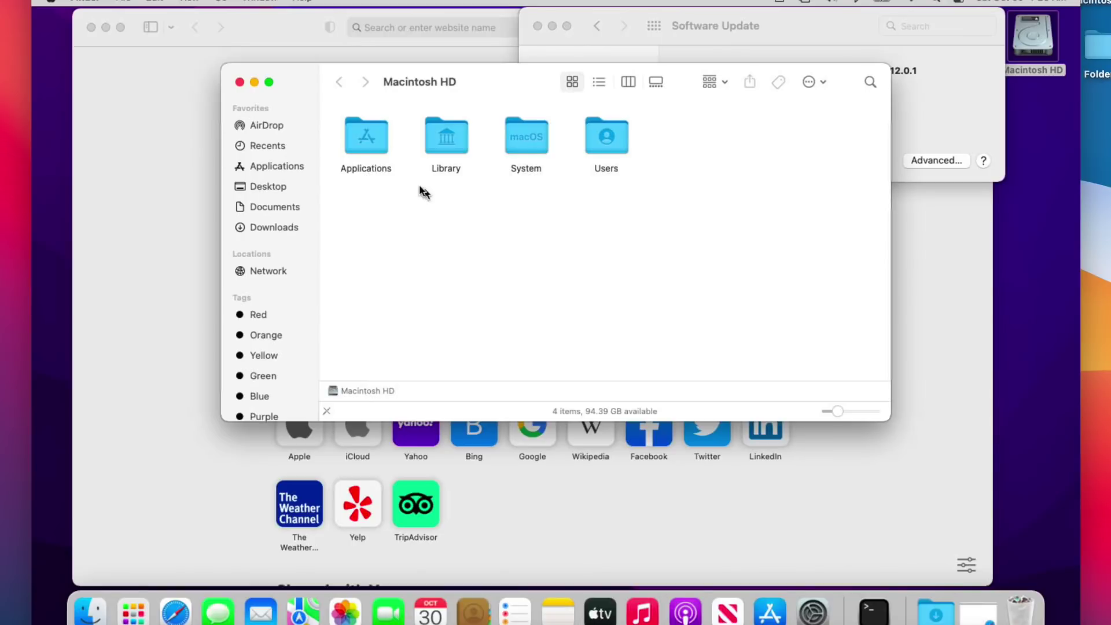
double_click(373, 144)
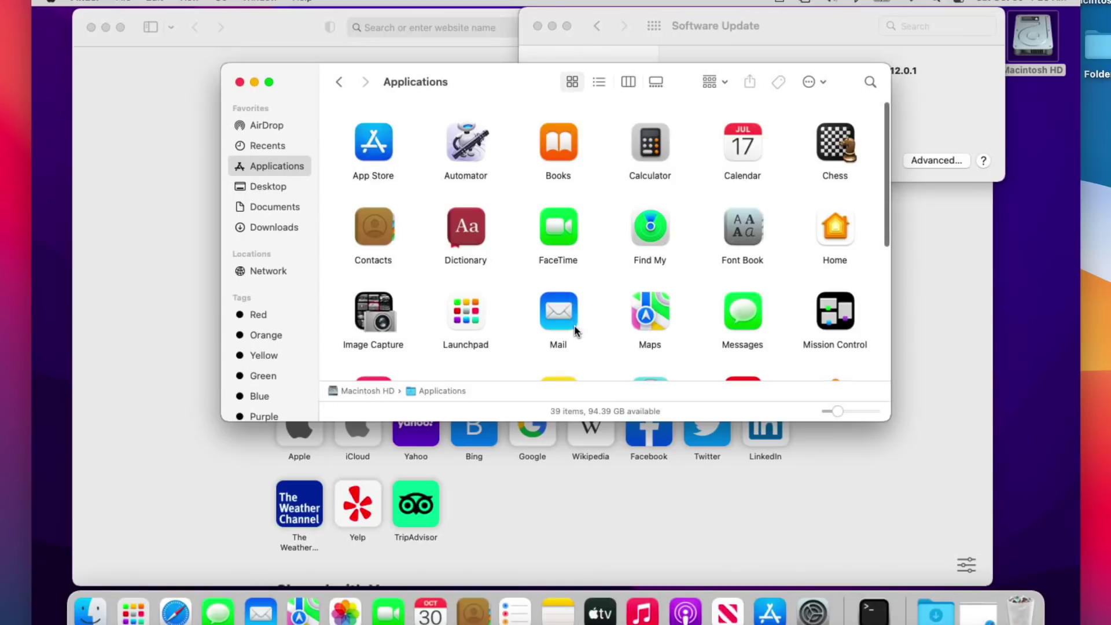
key(o)
double_click(653, 322)
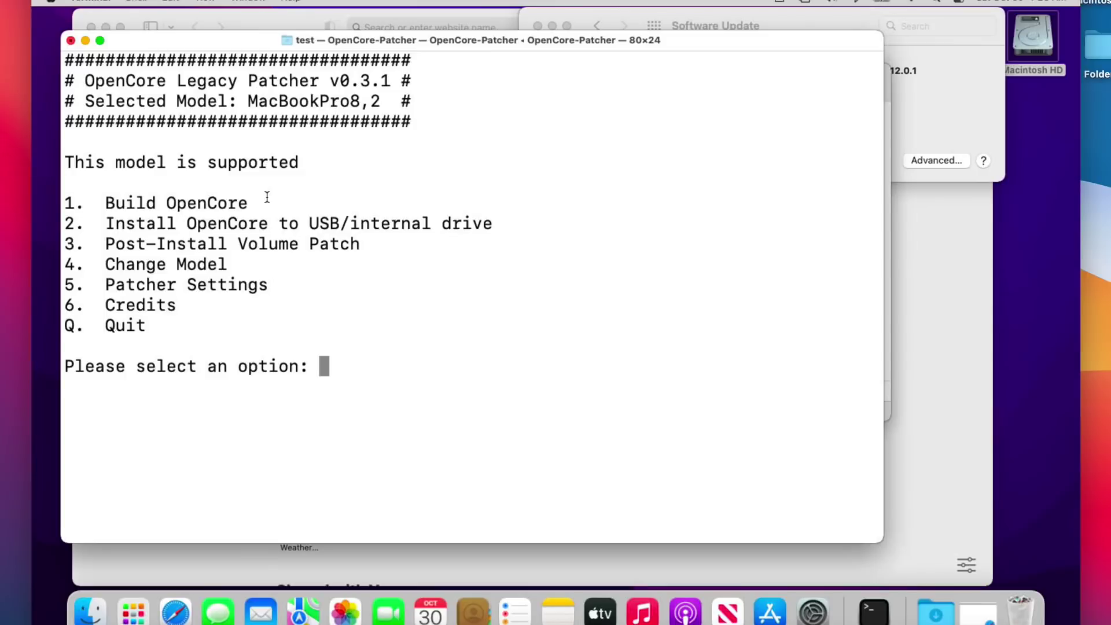
Step: Run Post-Install Volume Patch (3, then 1, confirm y) through kernel cache rebuild and snapshot to completion
text(3)
key(Return)
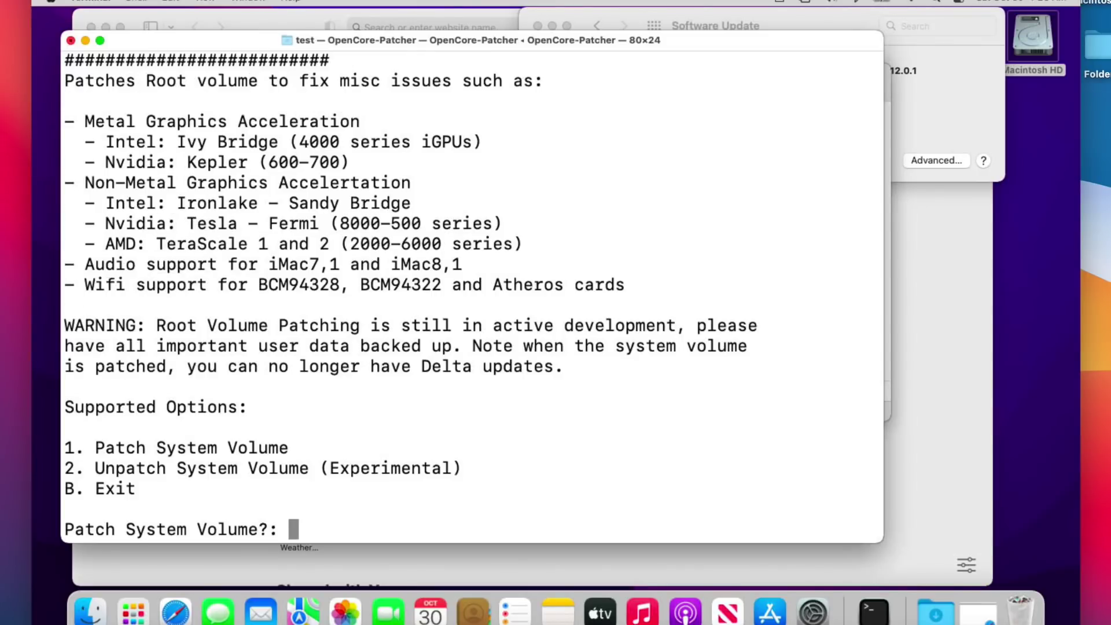
text(1)
key(Return)
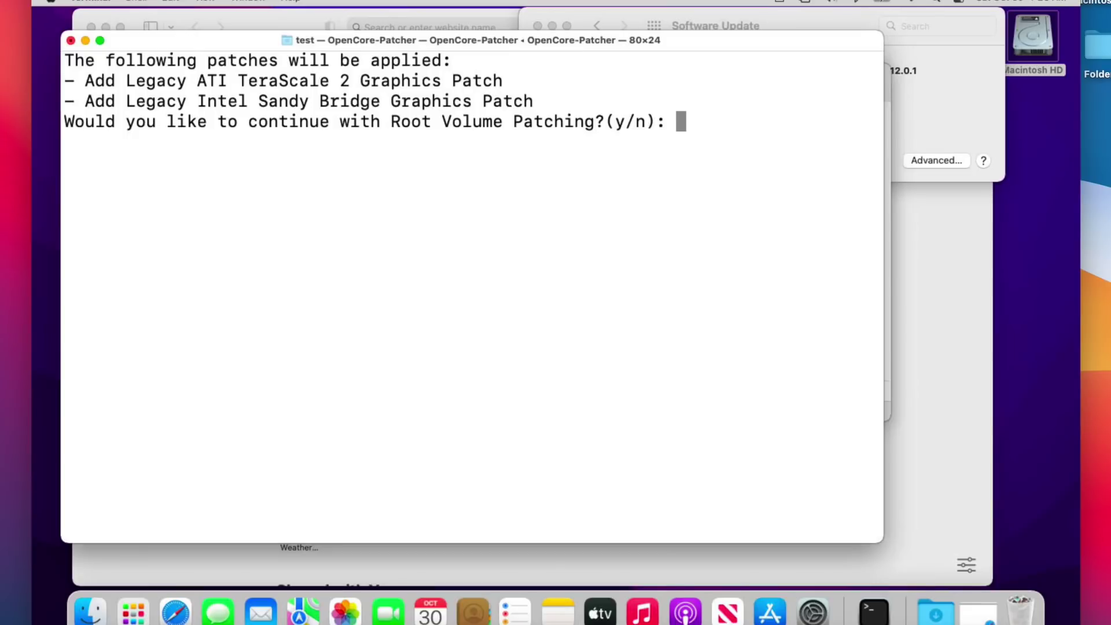
text(y)
key(Return)
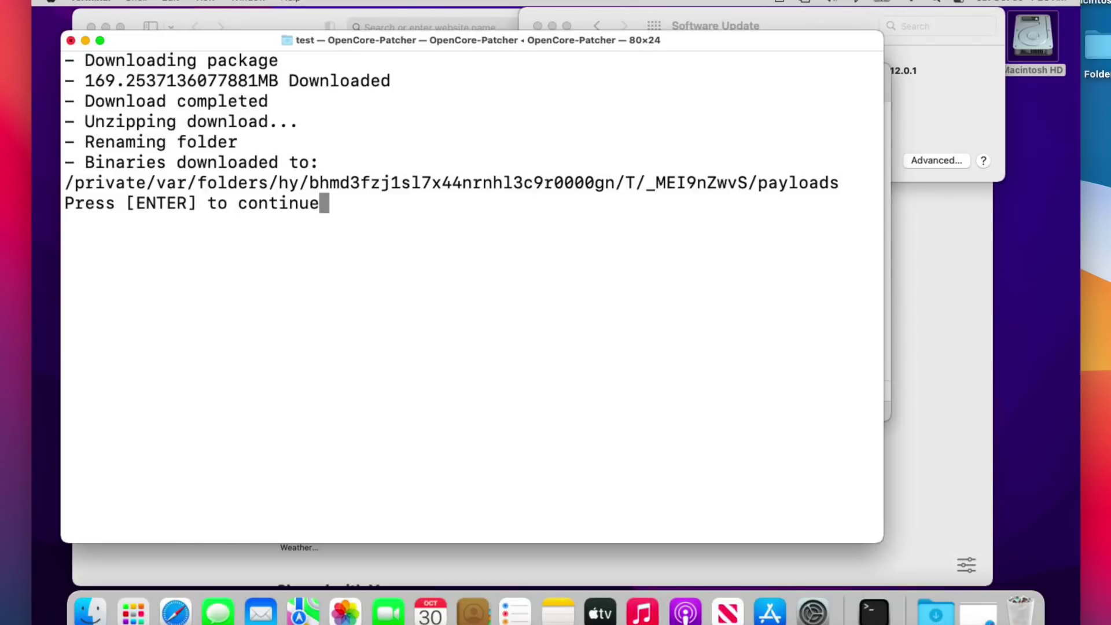
key(Return)
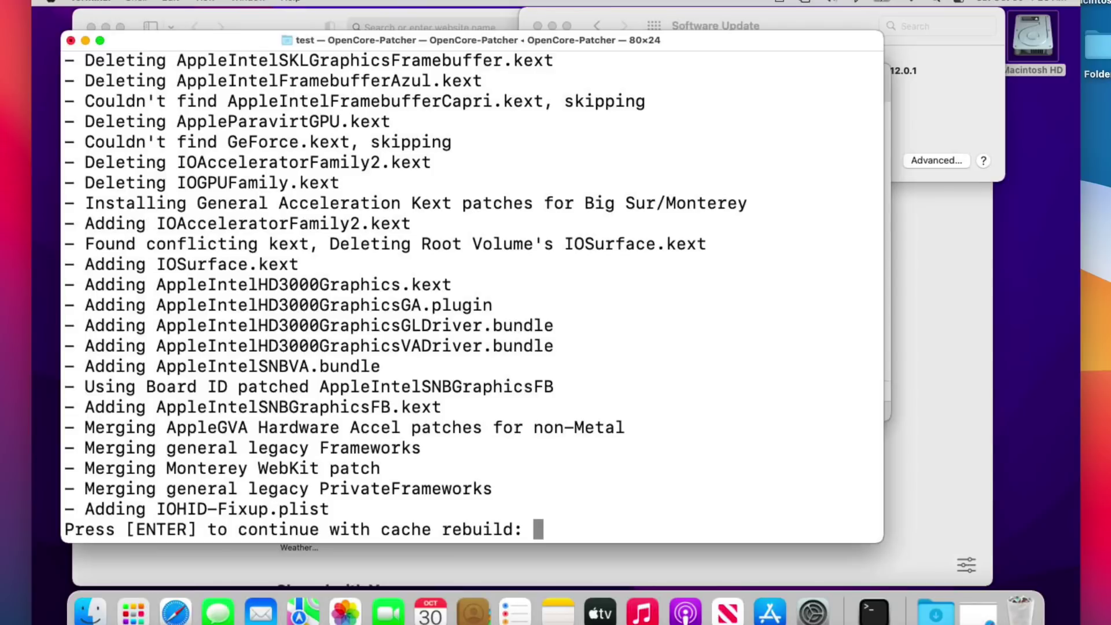
key(Return)
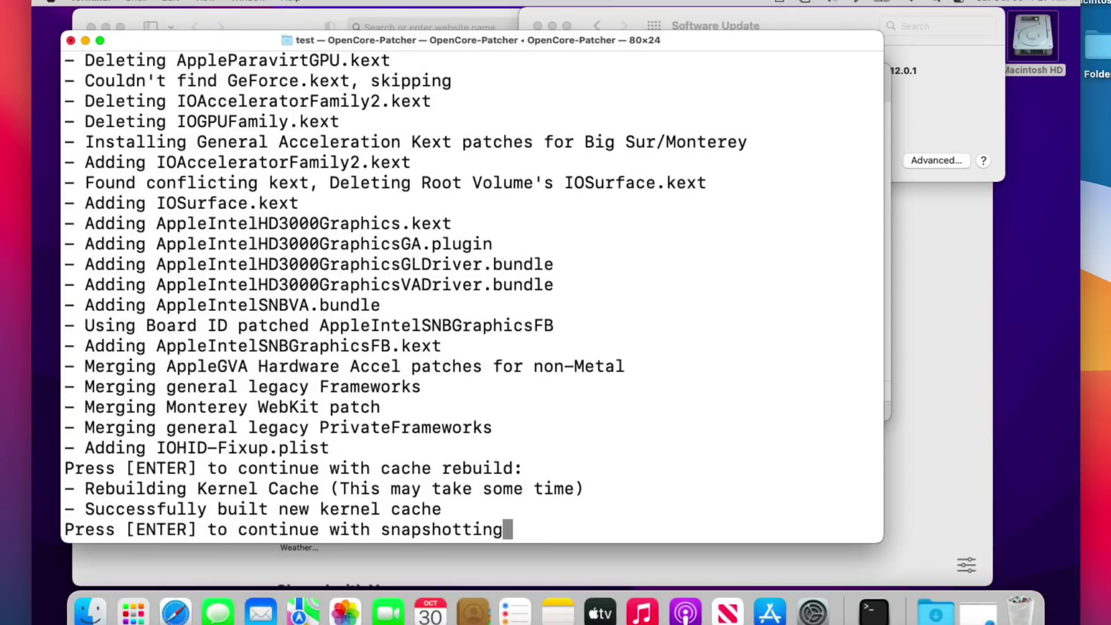
key(Return)
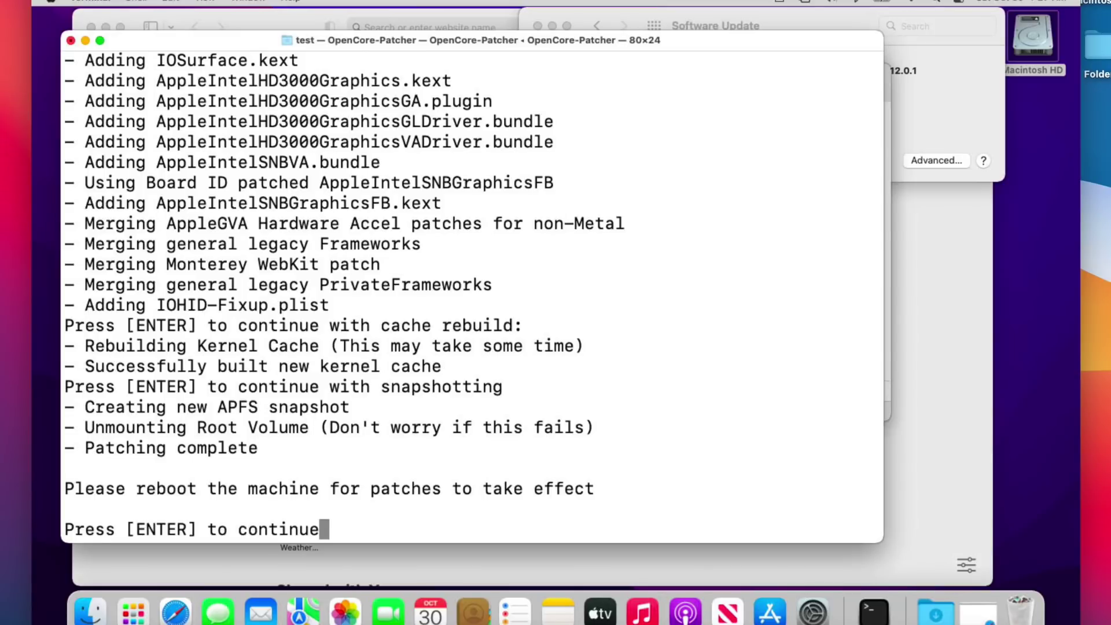
key(Return)
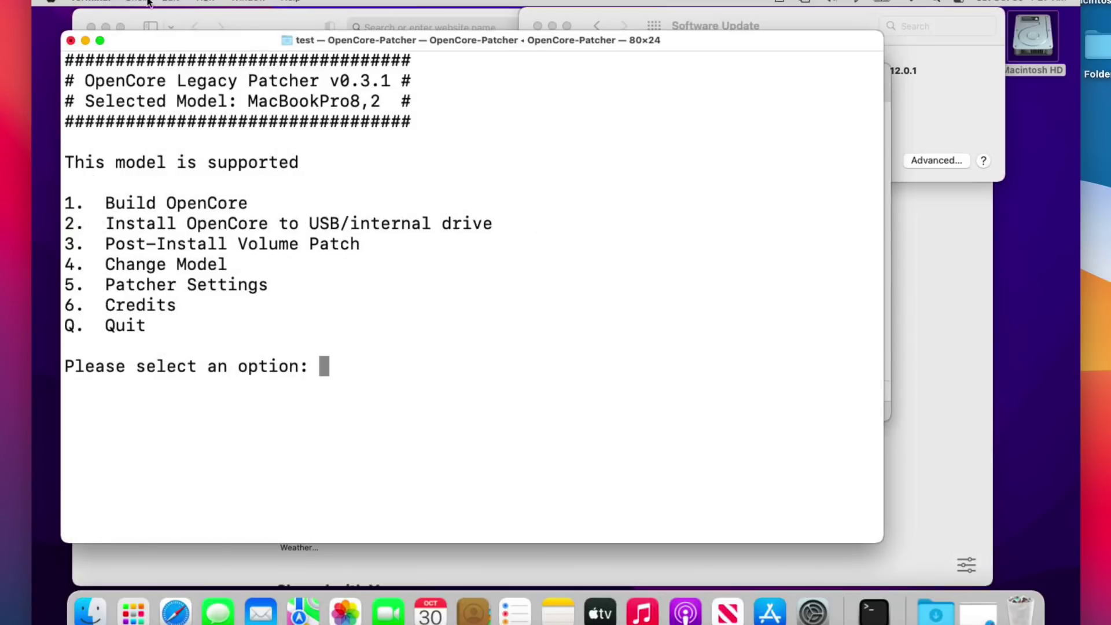
Step: Quit OpenCore Legacy Patcher with q and terminate its Terminal window
text(q)
key(Return)
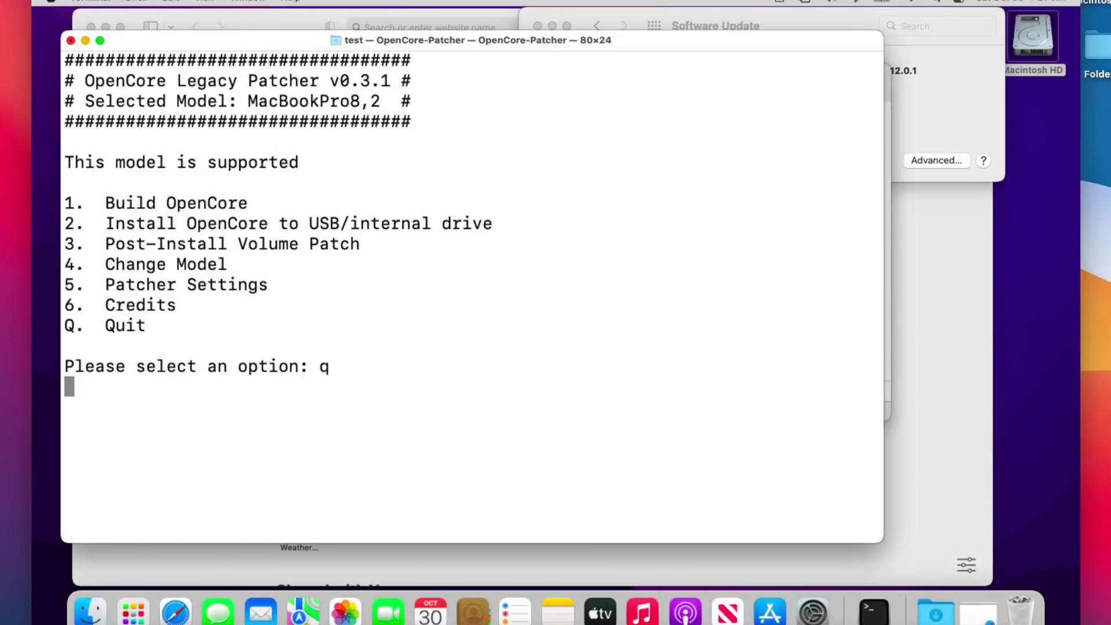
key(super+w)
click(512, 349)
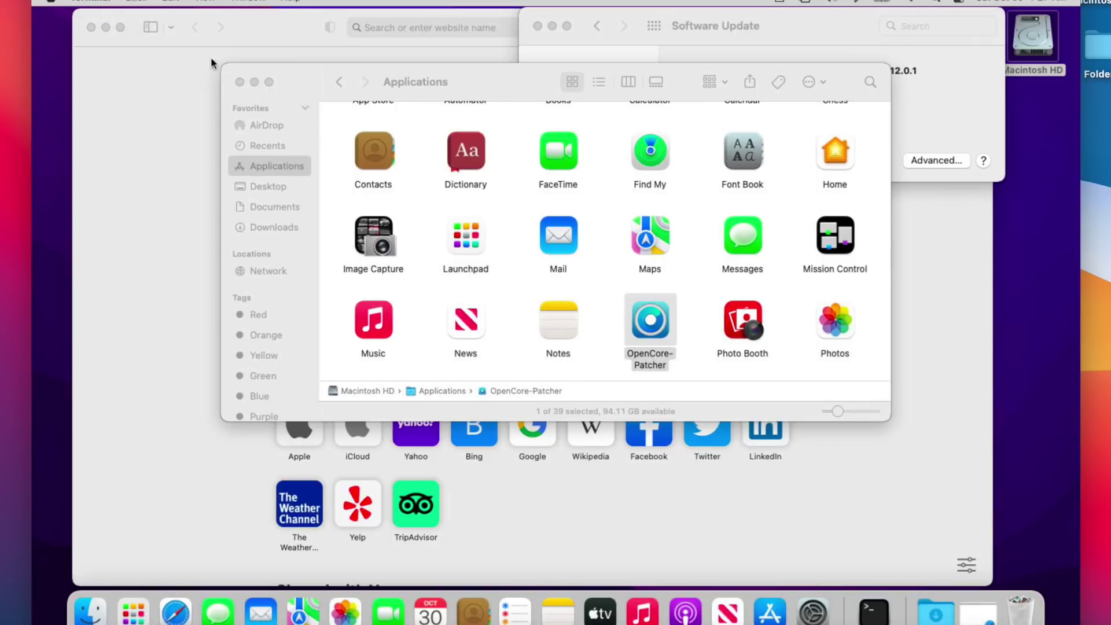
Step: Restart the Mac from the Apple menu and log back in
click(51, 2)
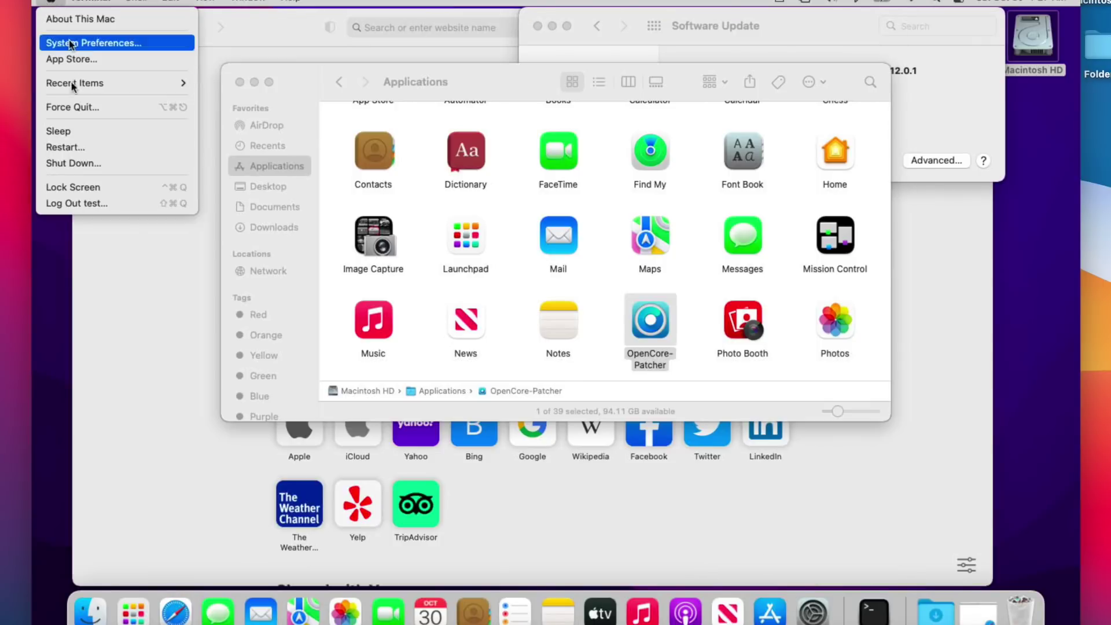
click(65, 147)
click(658, 226)
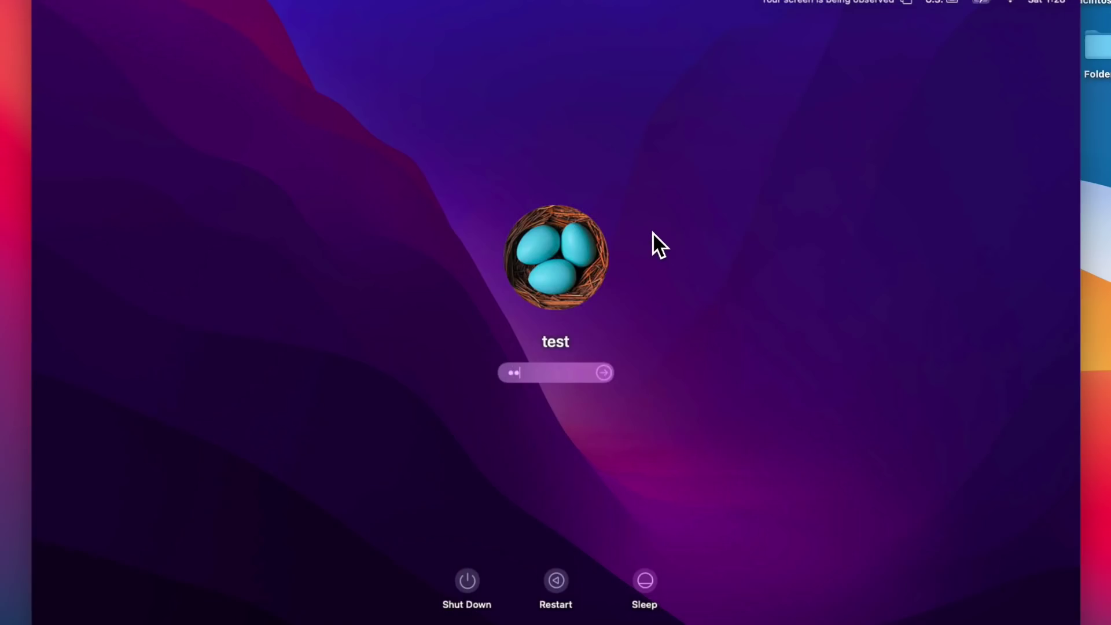
key(Return)
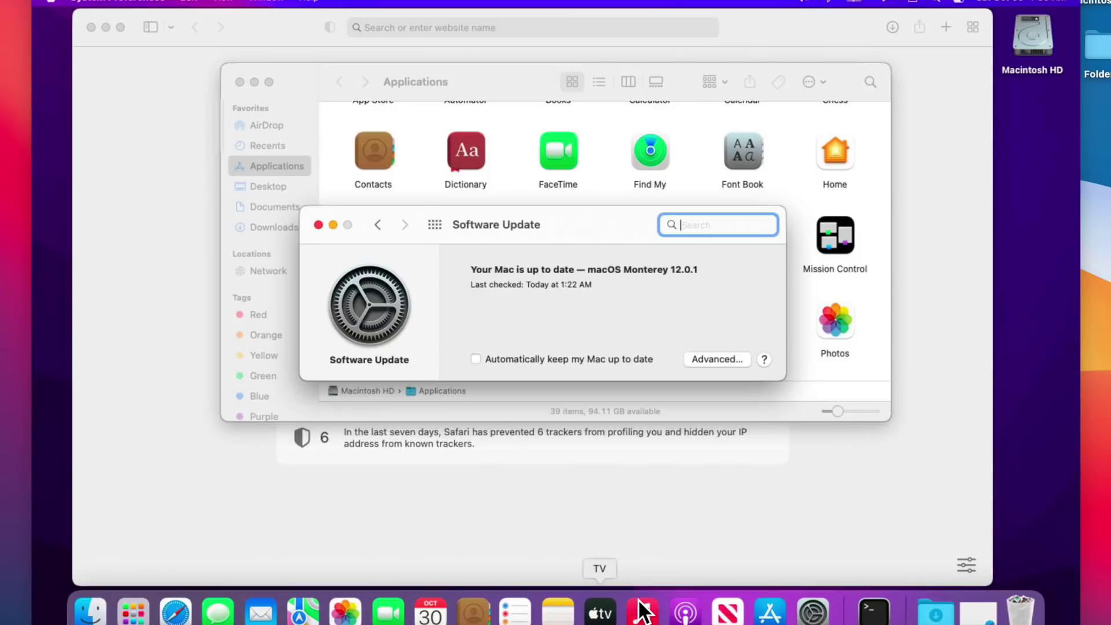